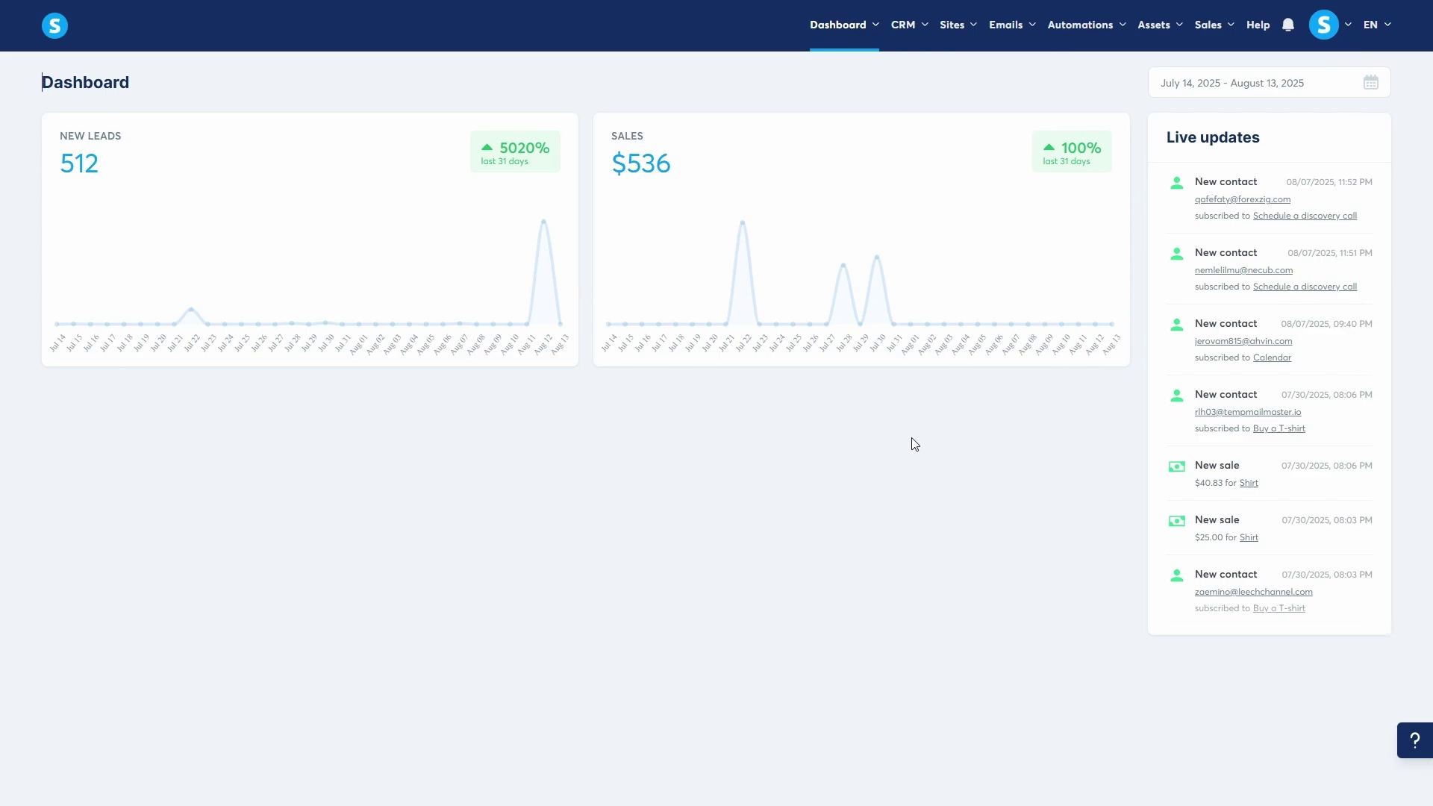
Go to Sites > Sales funnels and check the Active/Inactive status filter without changing it
left_click(973, 29)
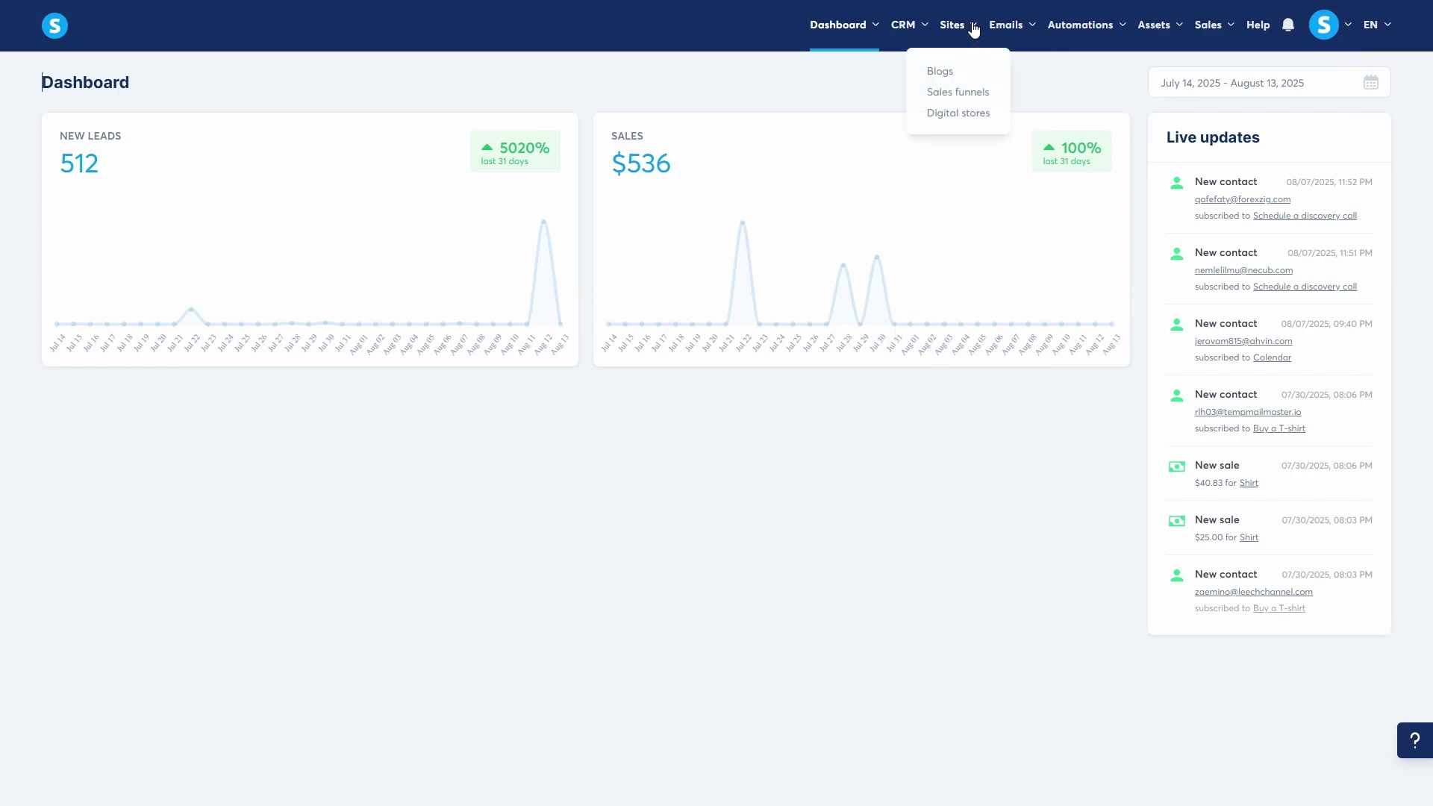
left_click(960, 95)
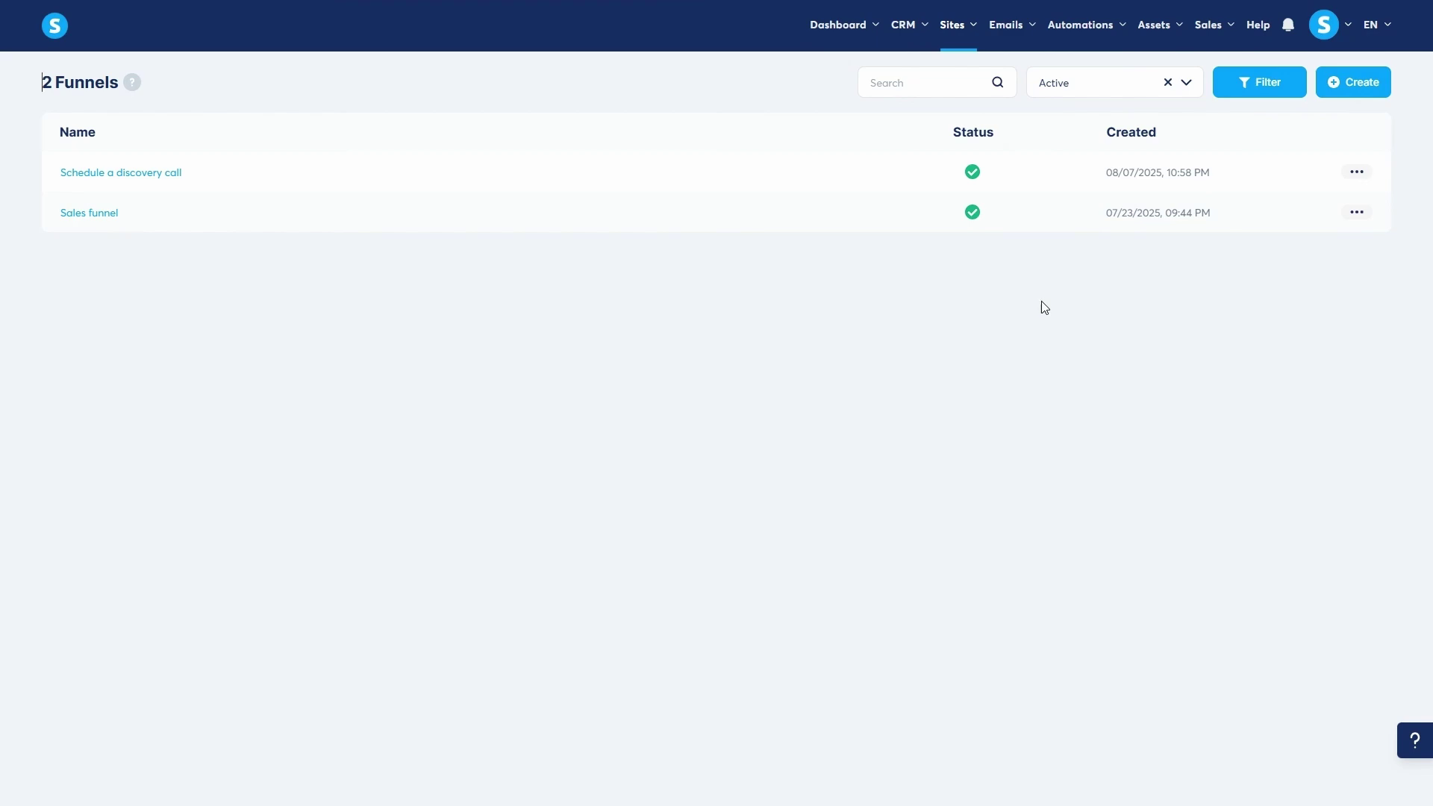
left_click(1191, 83)
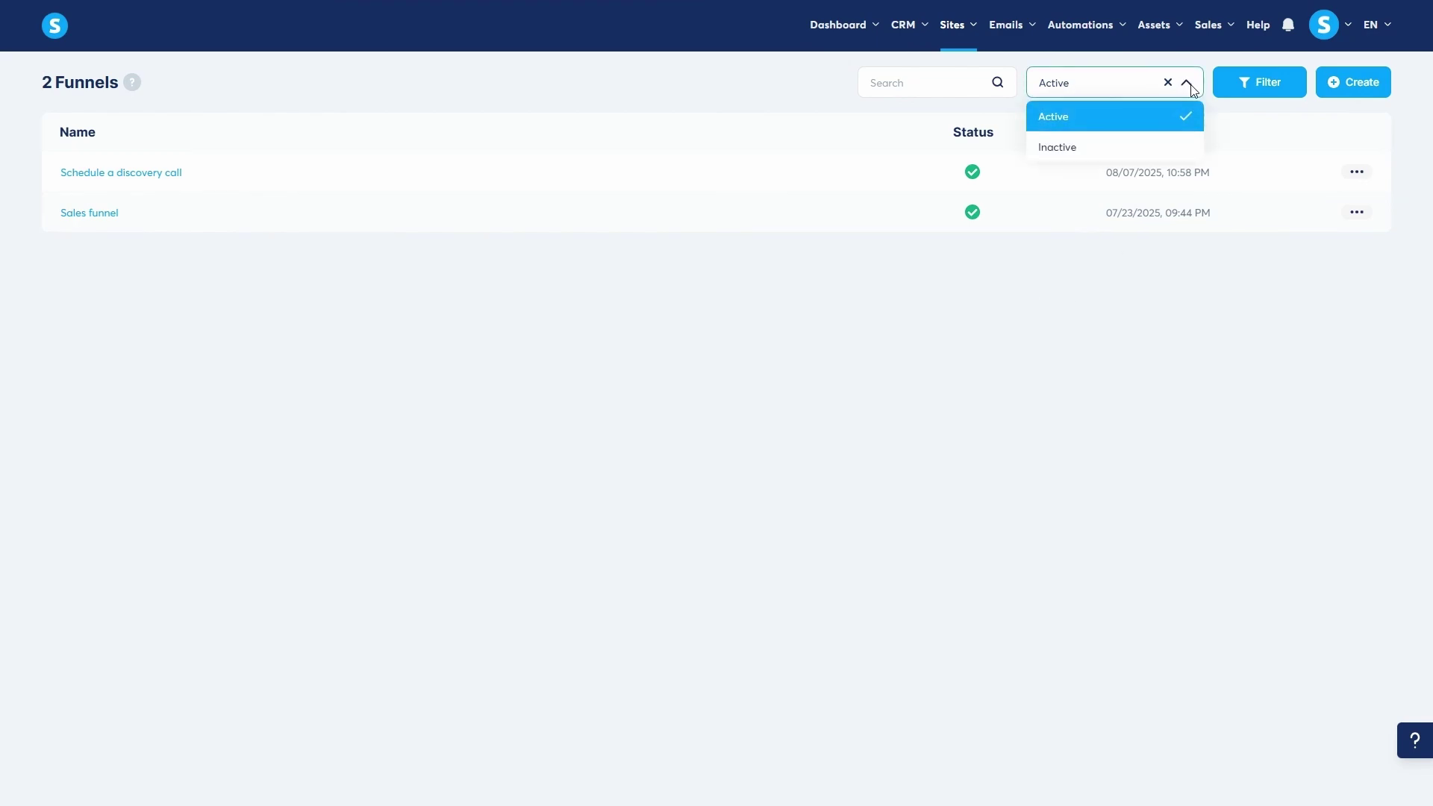
left_click(957, 81)
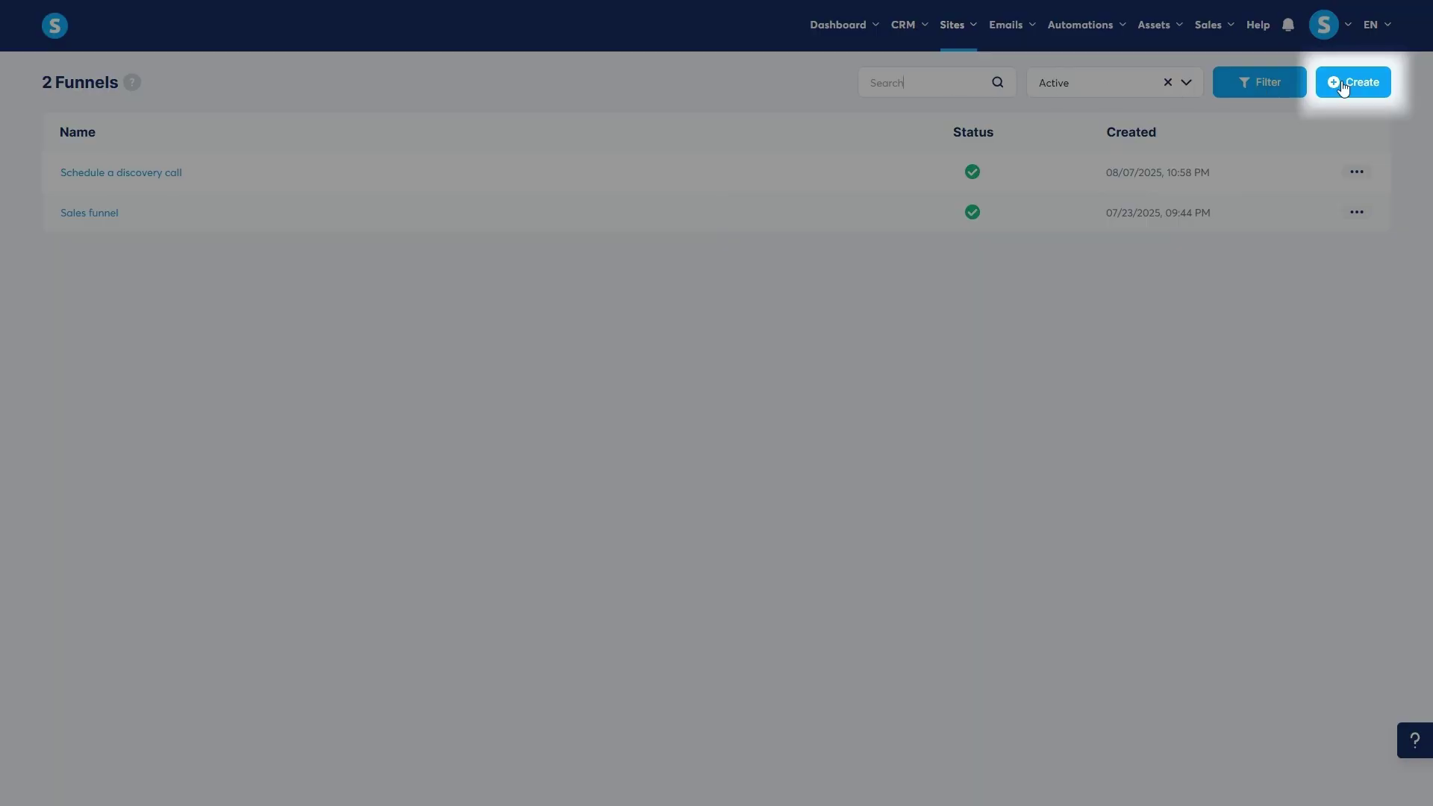
Create a funnel named 'Lead magnet' with goal Build an audience, currency U.S. Dollar, and save it
left_click(1343, 86)
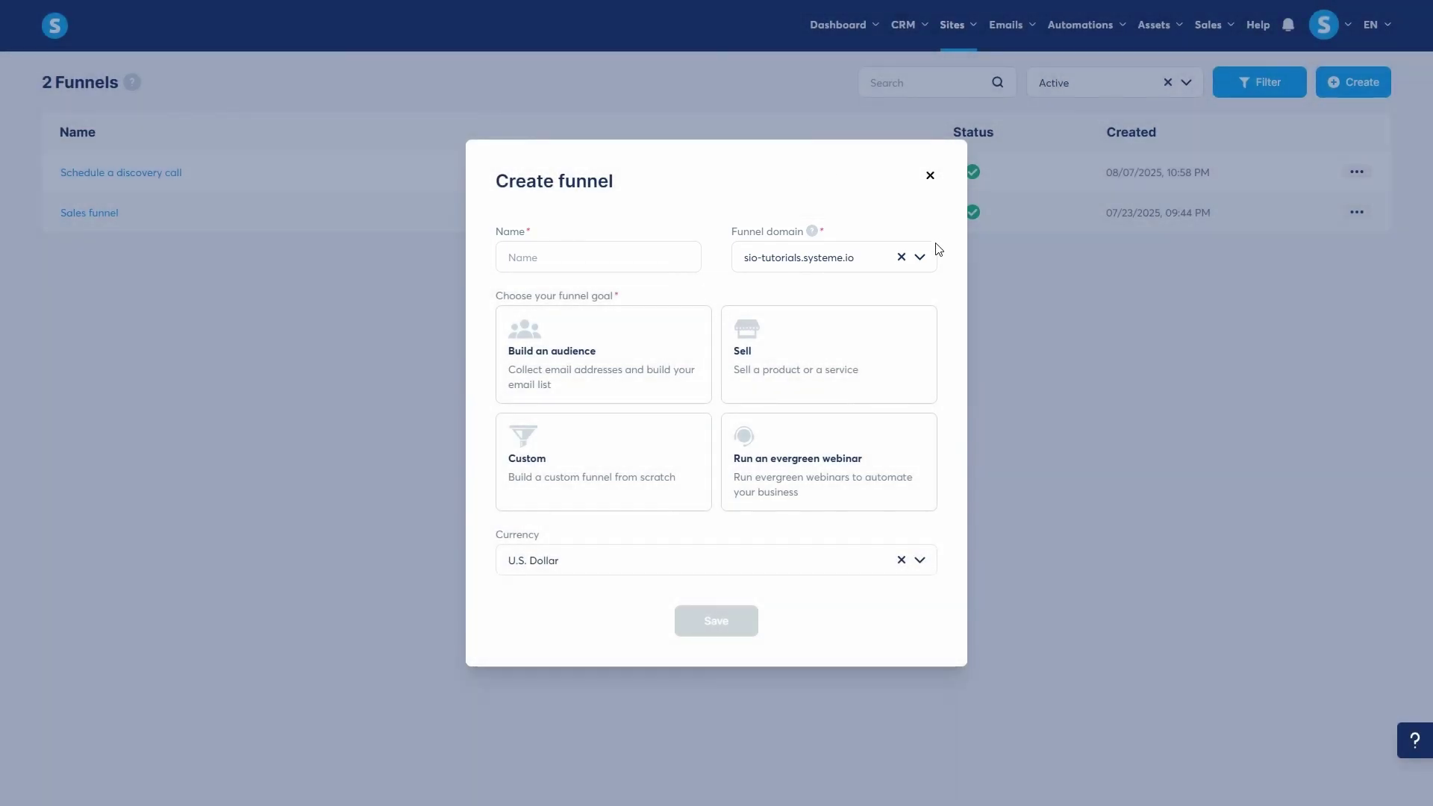
left_click(674, 254)
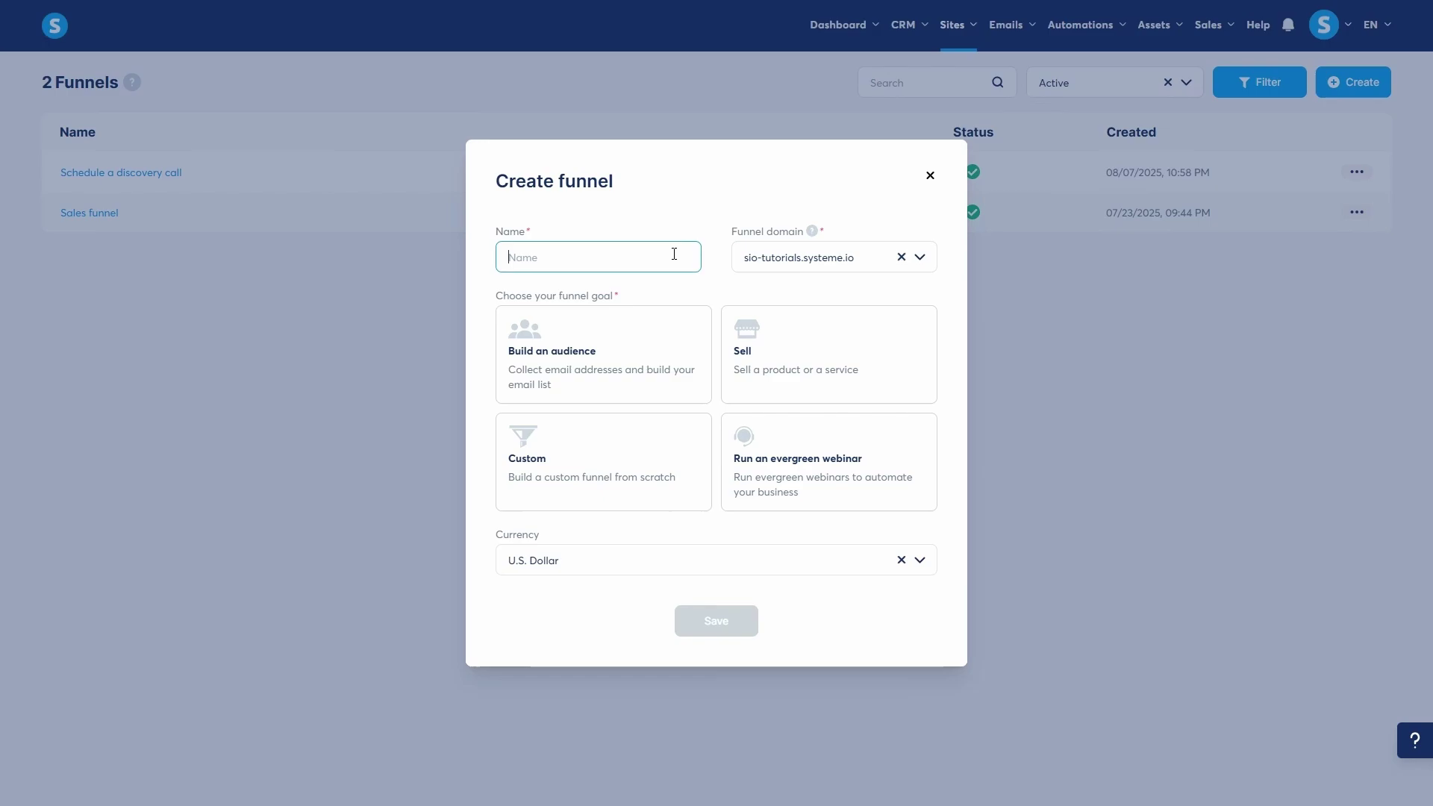
type("Lead magnet")
left_click(690, 216)
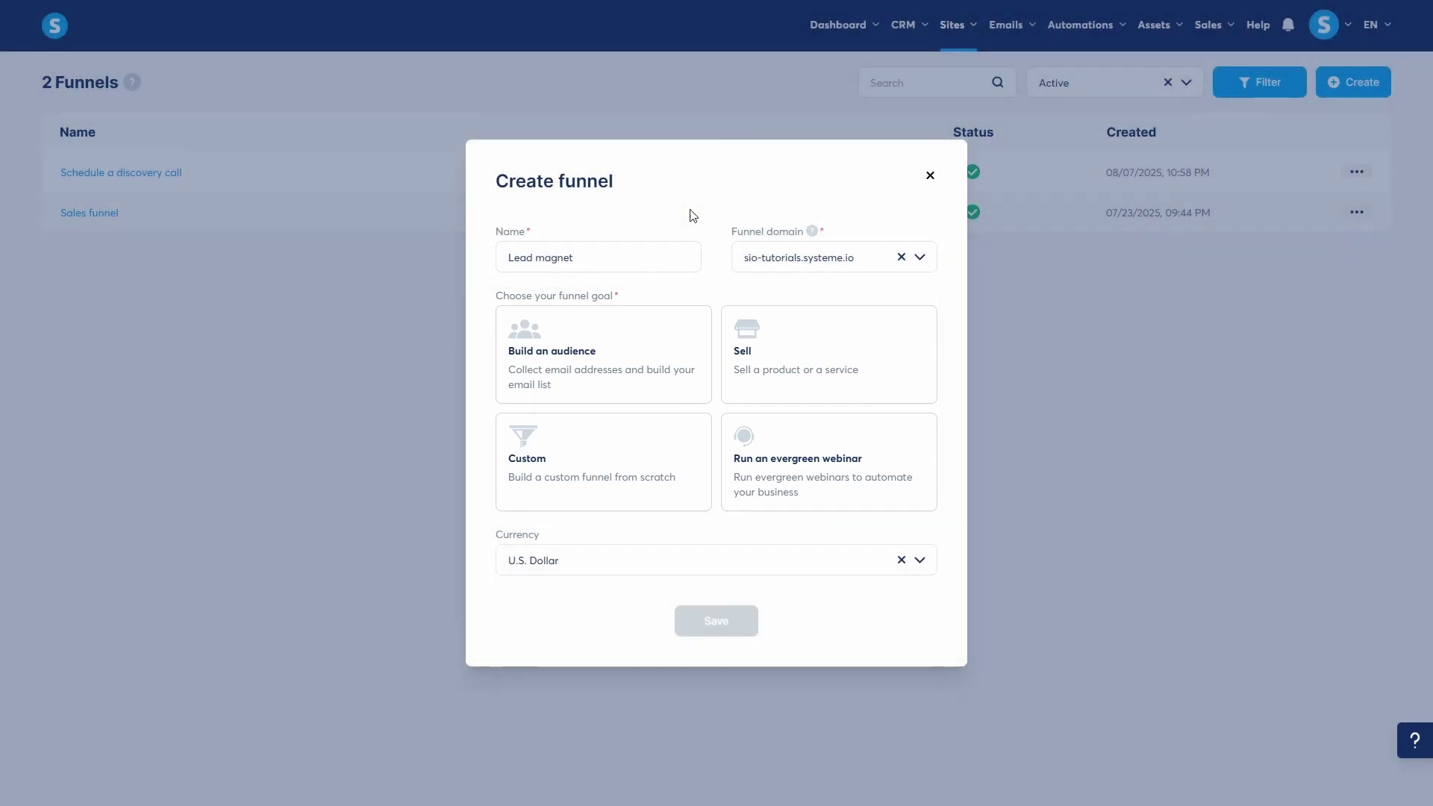
left_click(655, 356)
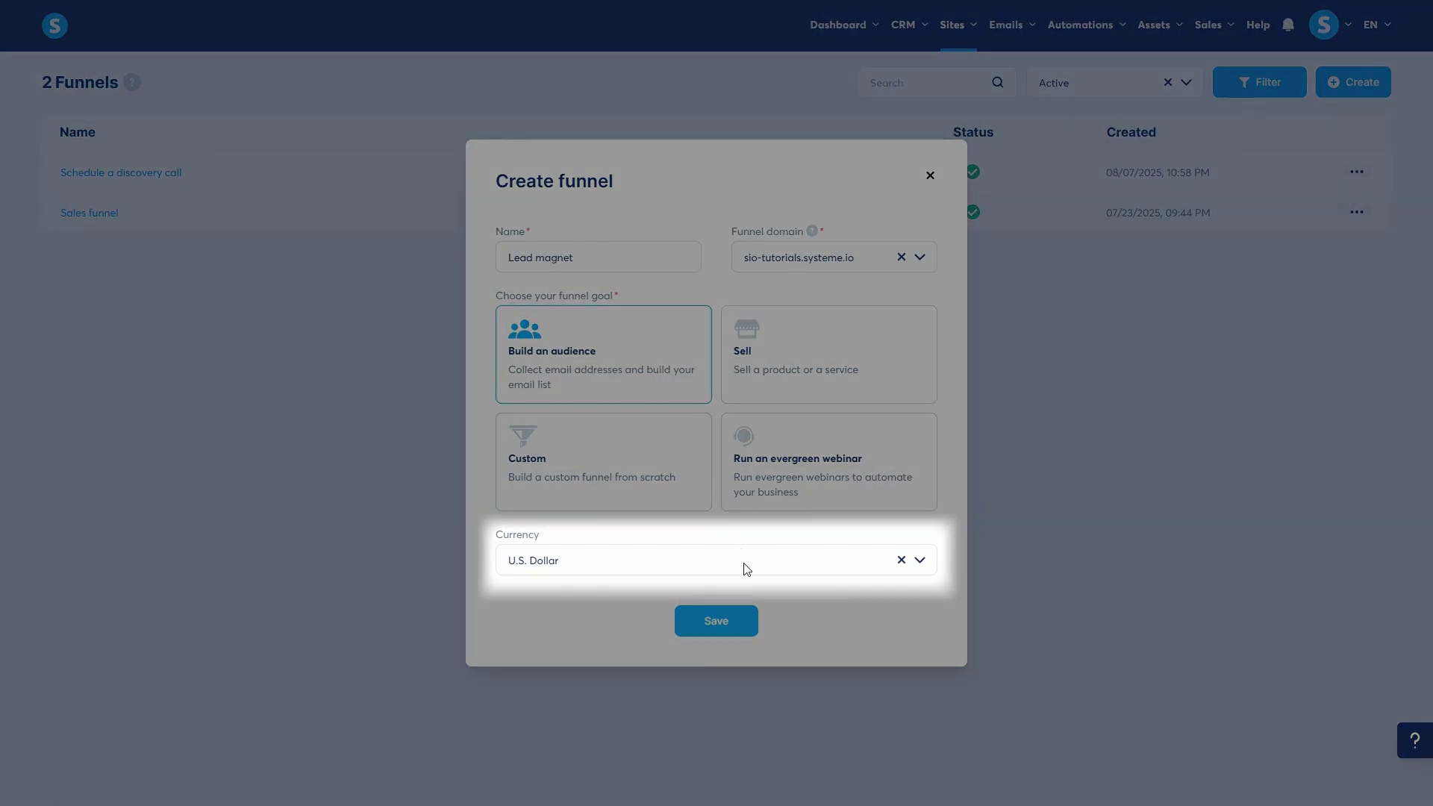
left_click(744, 566)
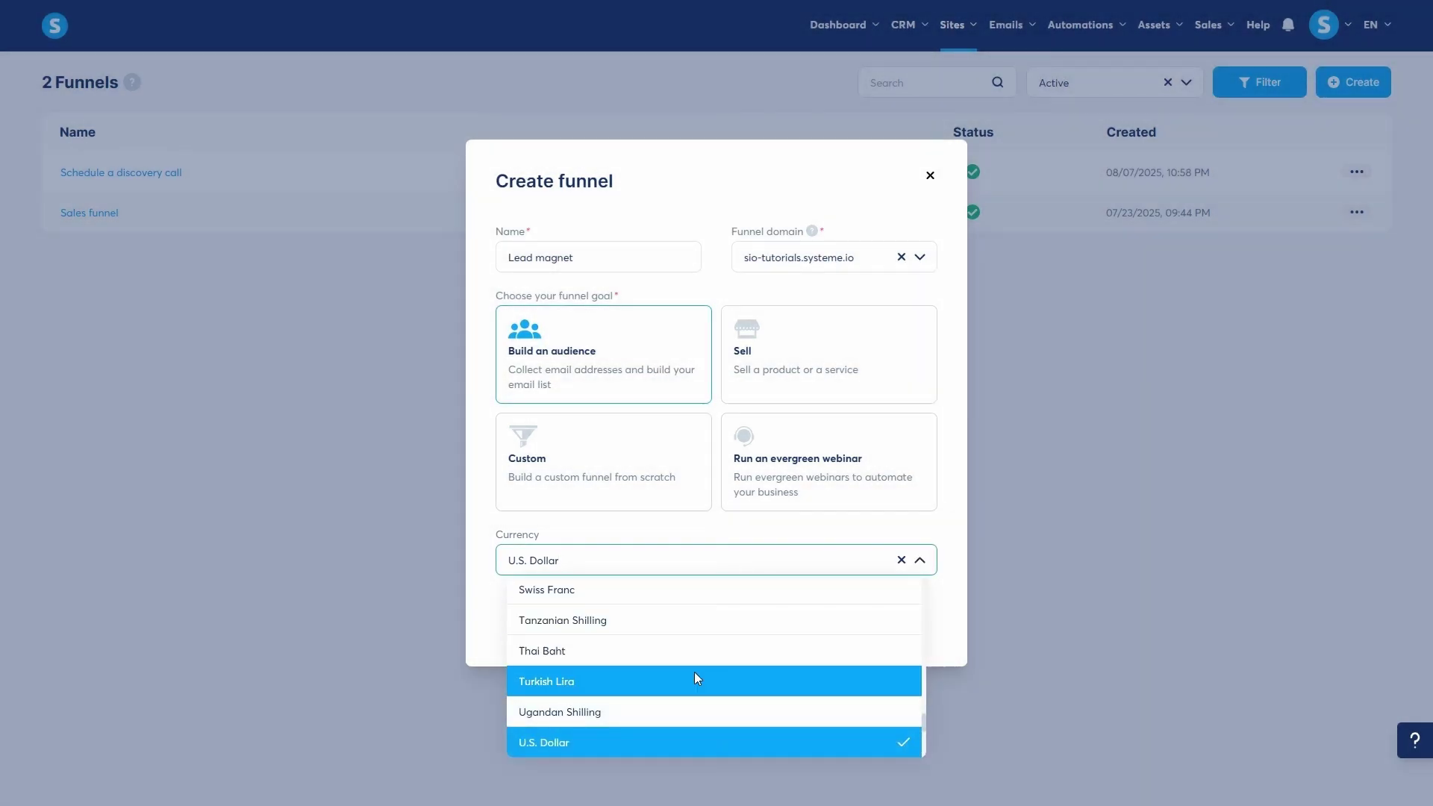
scroll(695, 672, "up", 5)
scroll(695, 672, "up", 2)
scroll(694, 672, "up", 2)
scroll(694, 672, "up", 2)
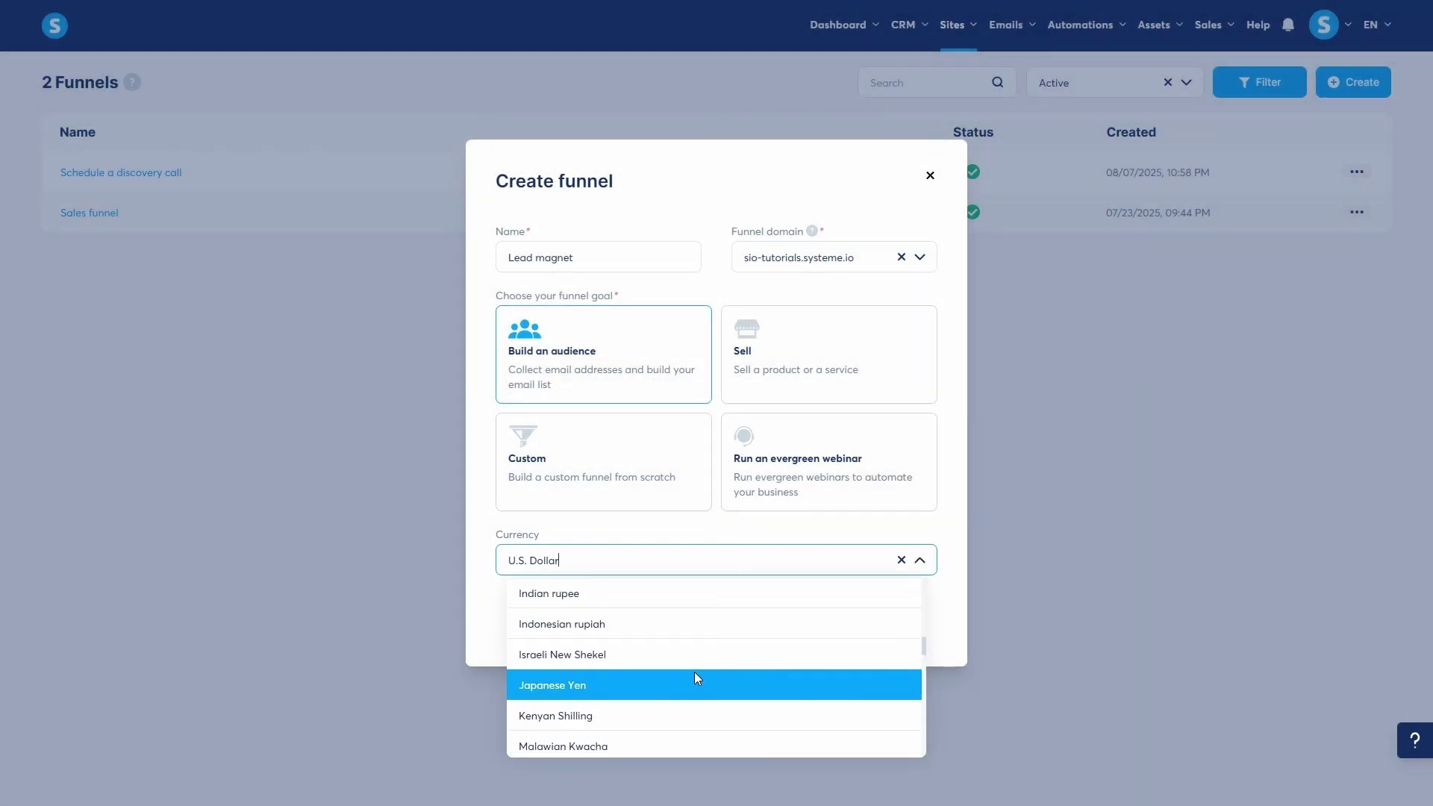
scroll(694, 672, "up", 2)
scroll(694, 671, "up", 2)
left_click(497, 631)
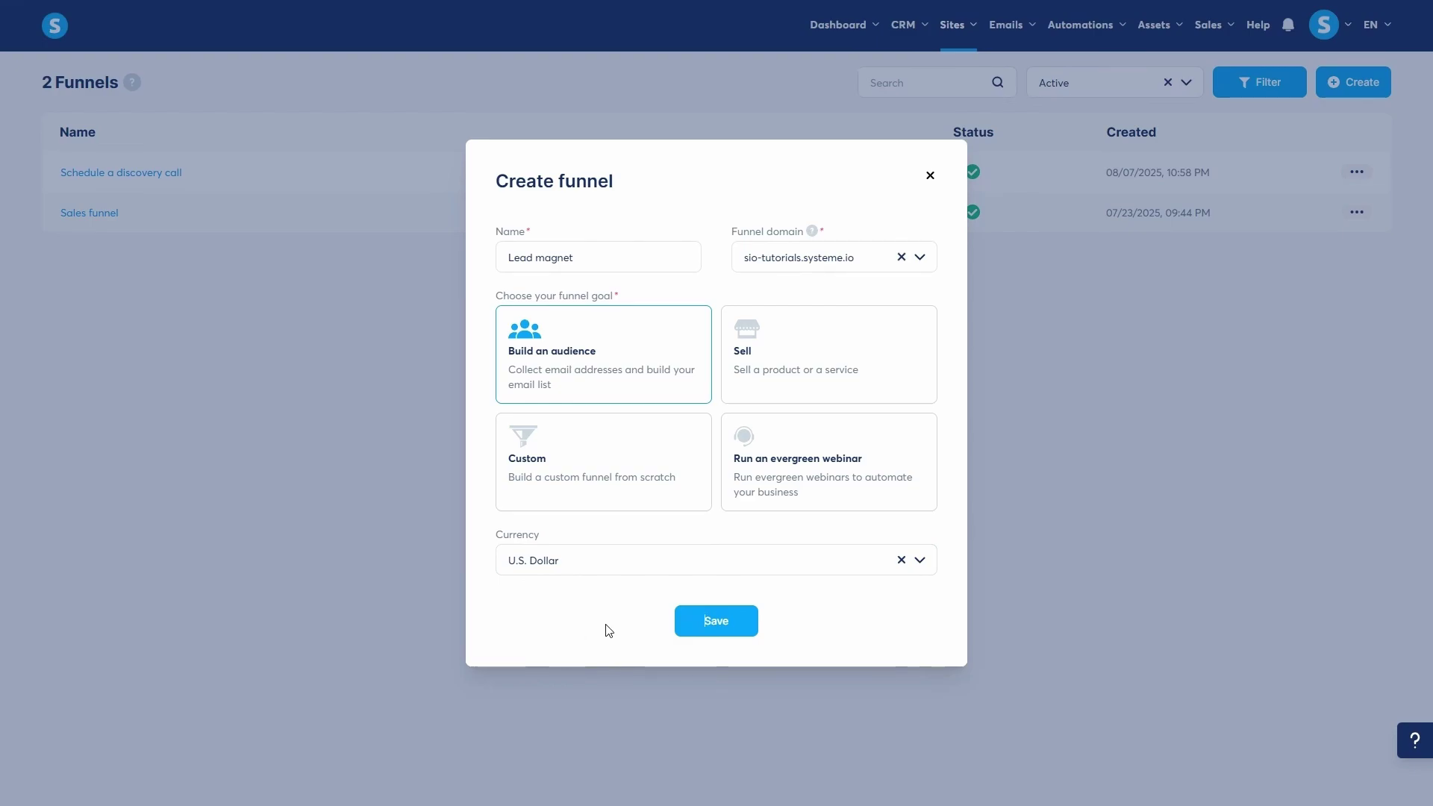
left_click(719, 620)
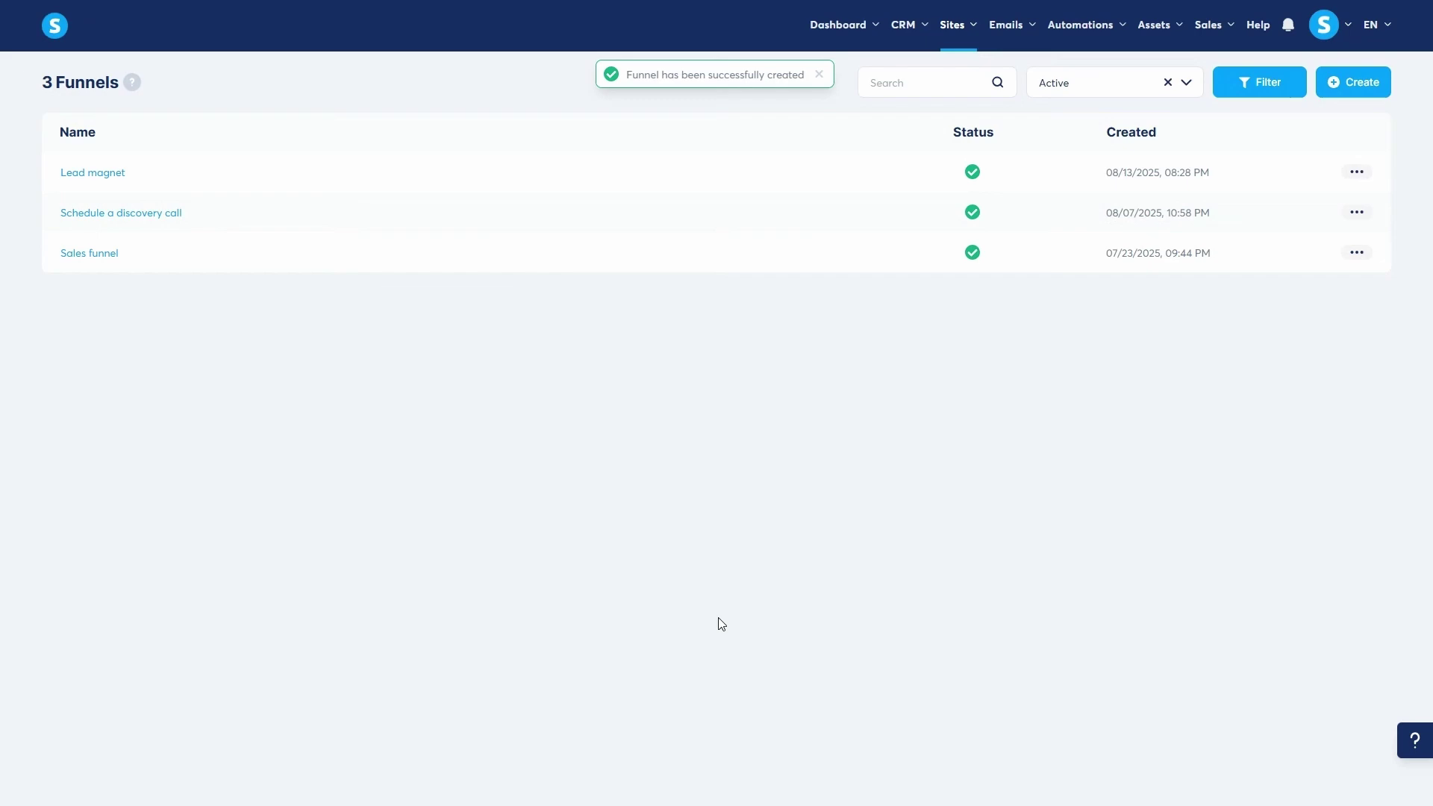
Inside the Lead magnet funnel, select a template for the Opt-in page and the Thank You / Download Page
left_click(107, 175)
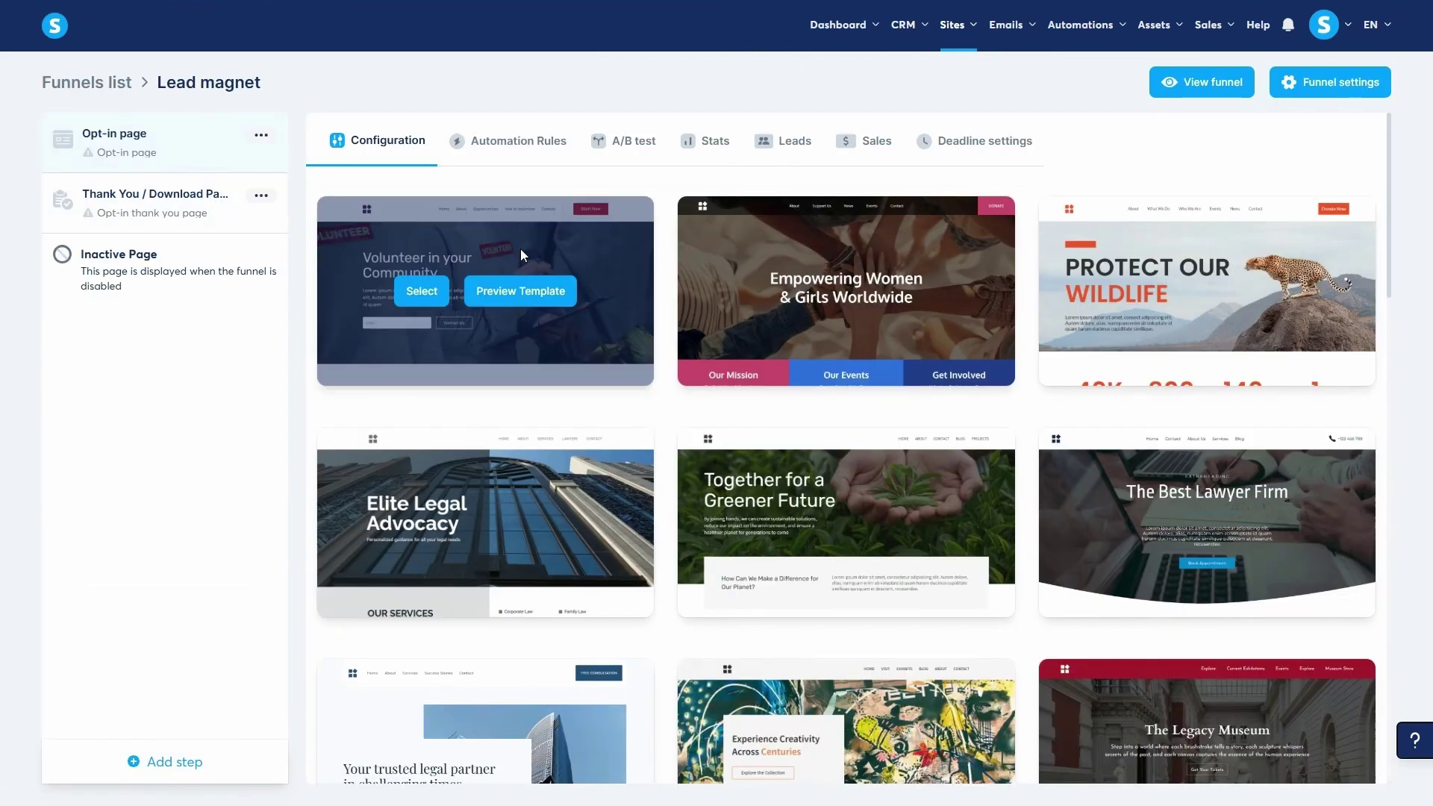
scroll(1228, 392, "down", 3)
scroll(1228, 392, "down", 3)
scroll(1229, 391, "down", 2)
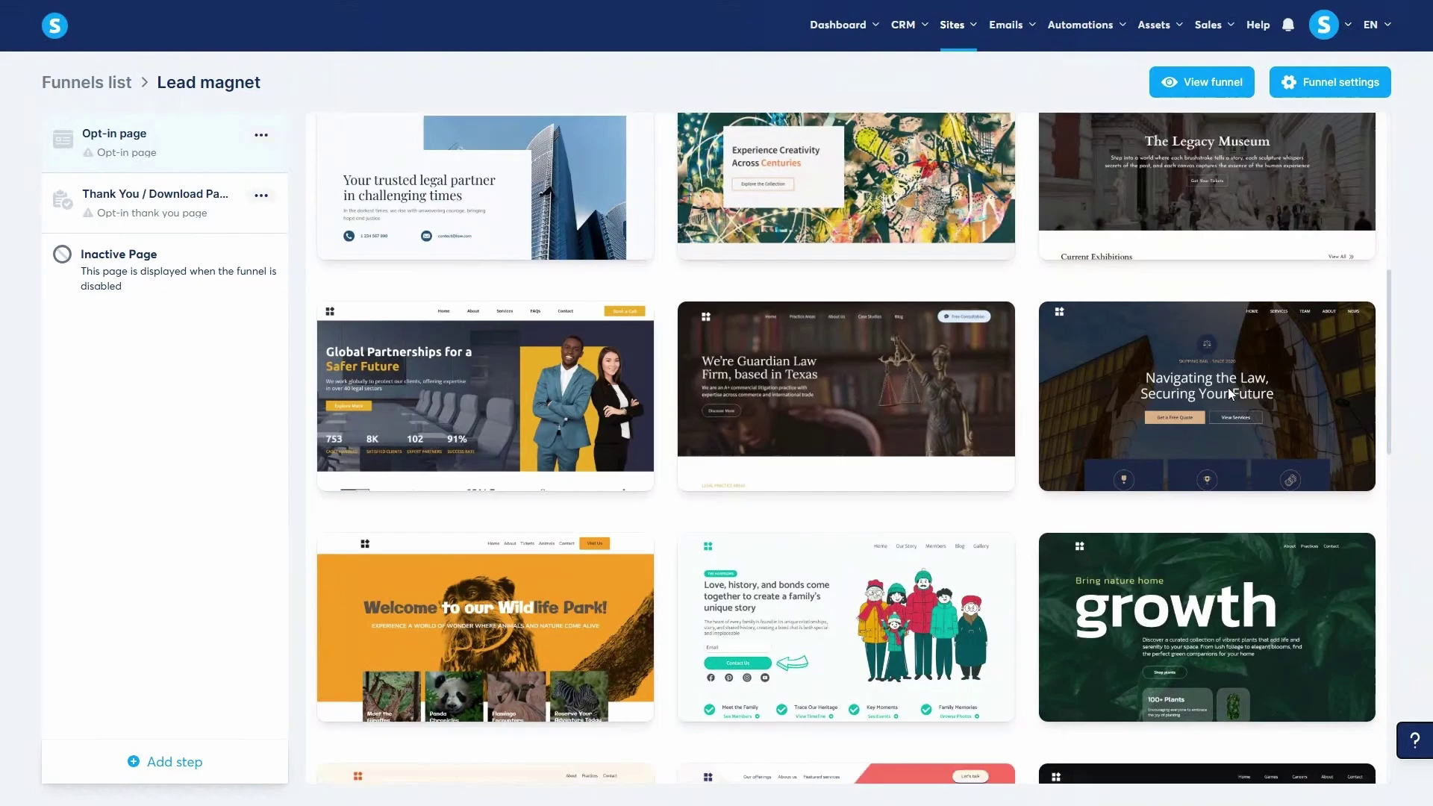
scroll(1228, 393, "down", 5)
scroll(1297, 686, "down", 5)
scroll(1298, 686, "down", 3)
left_click(1344, 748)
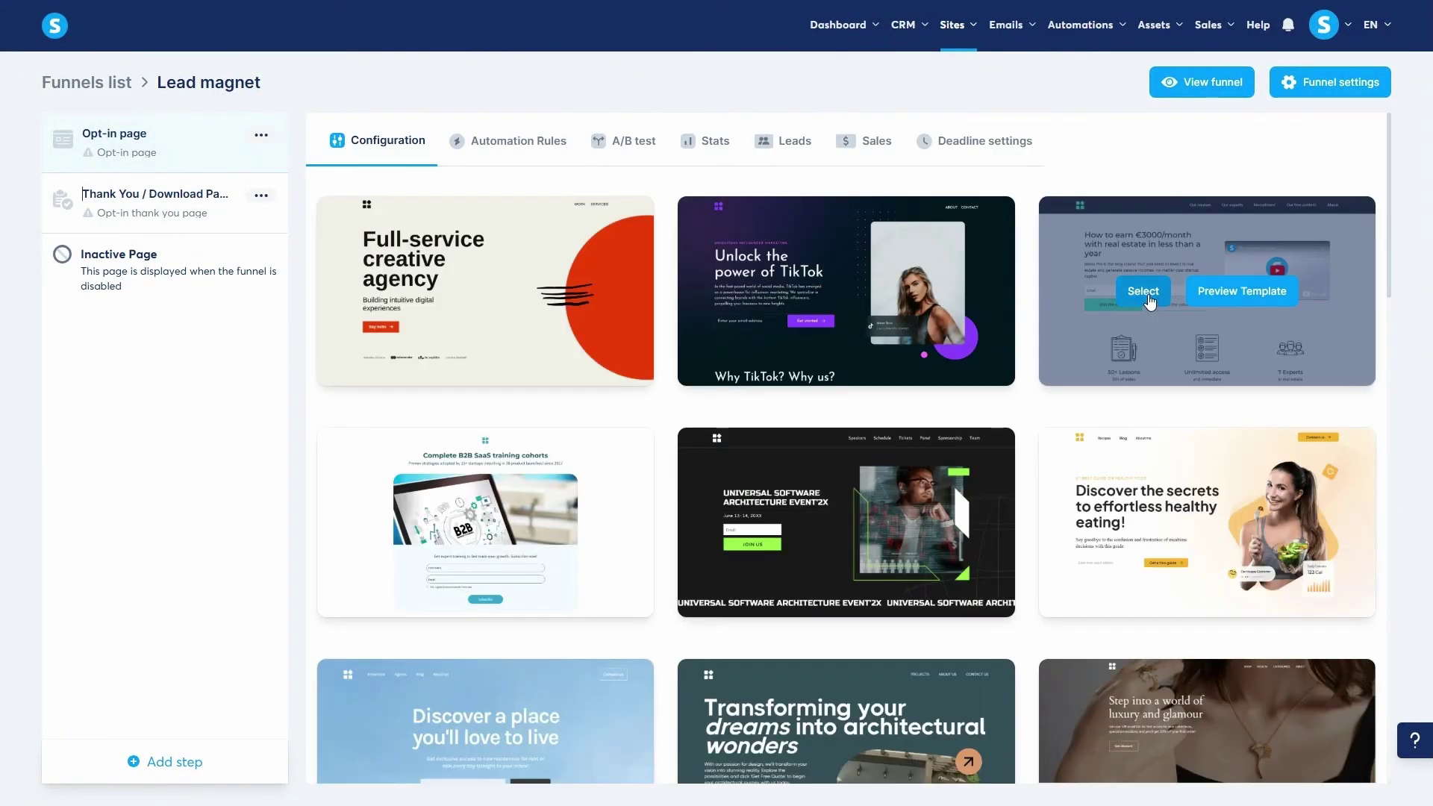
left_click(1143, 291)
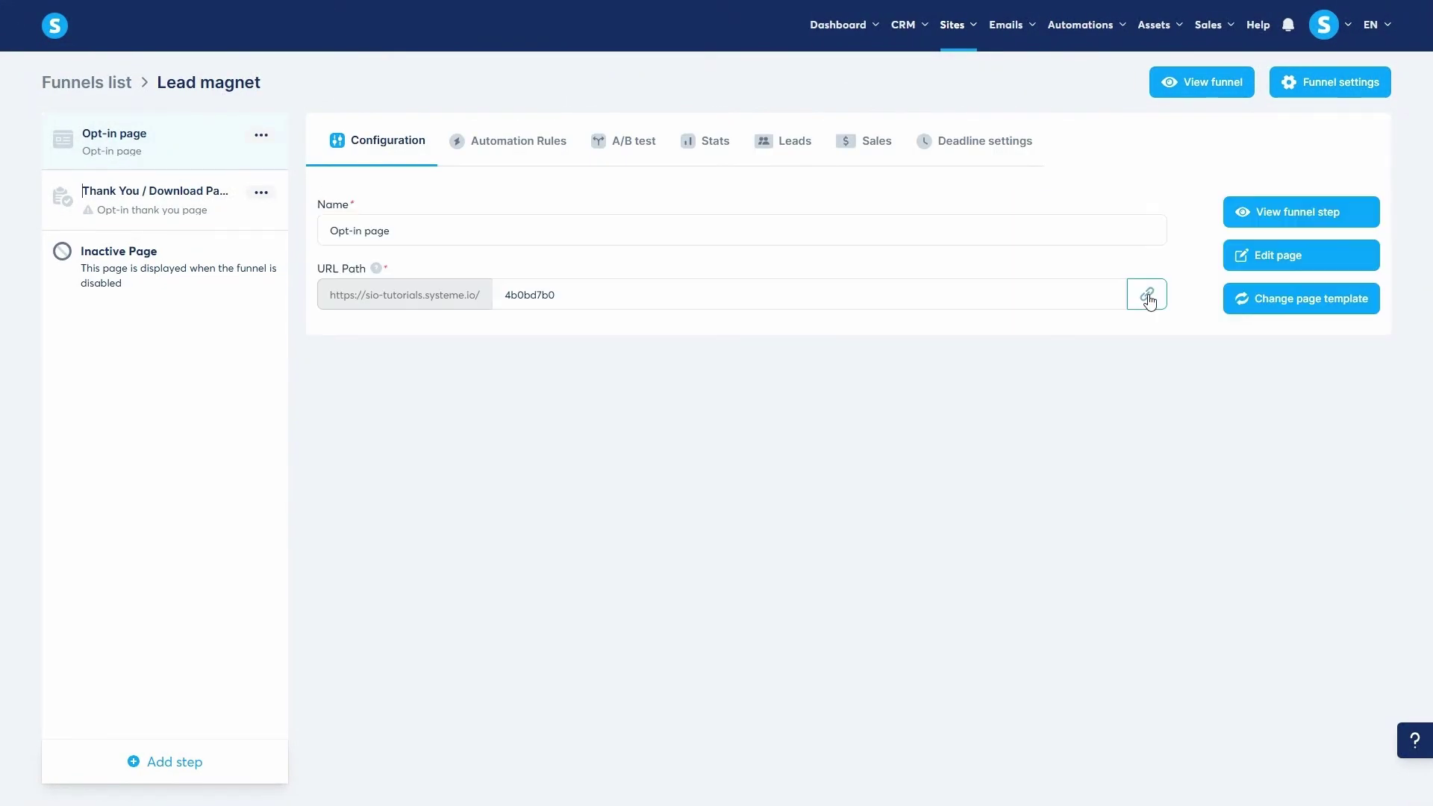
left_click(177, 216)
mouse_move(1207, 292)
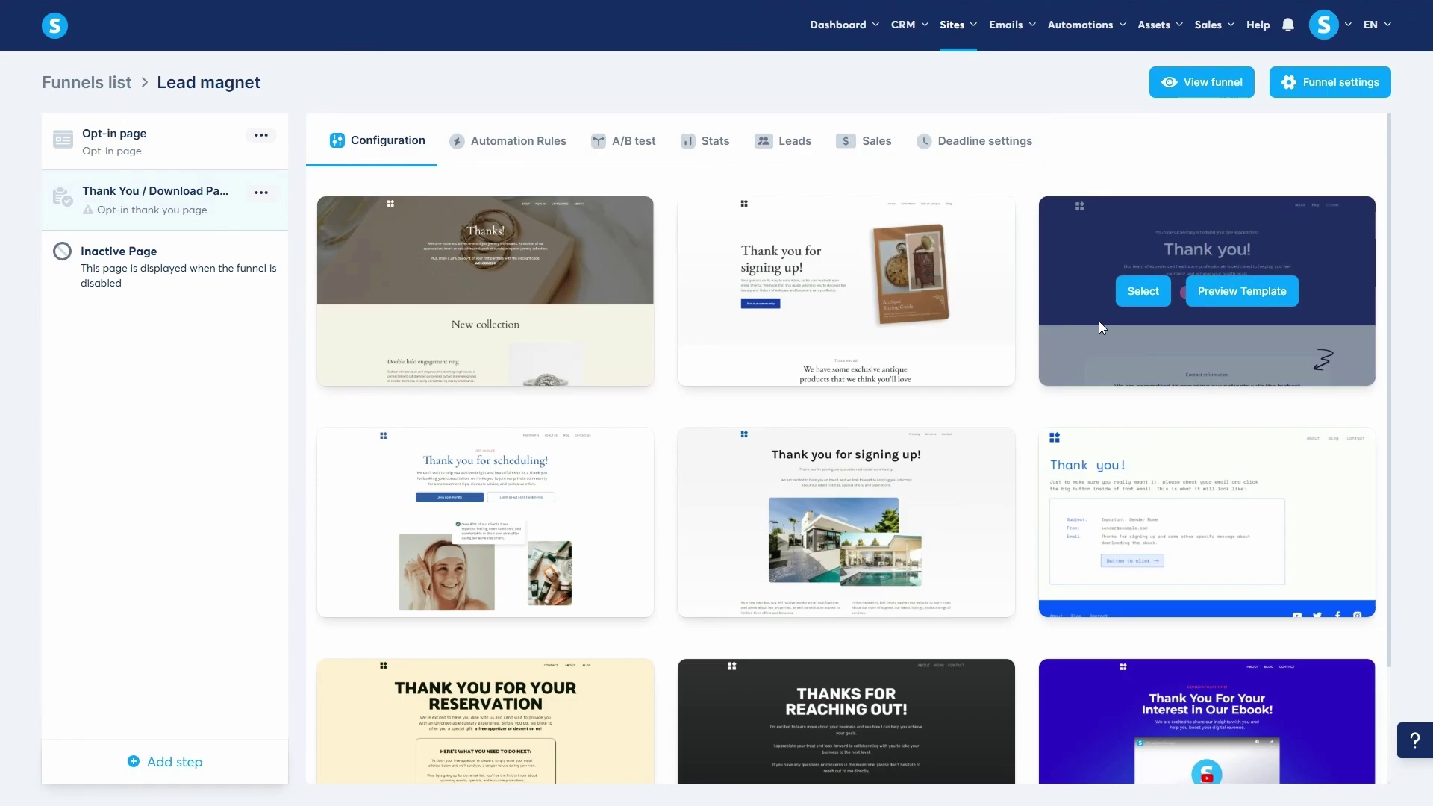
left_click(1144, 293)
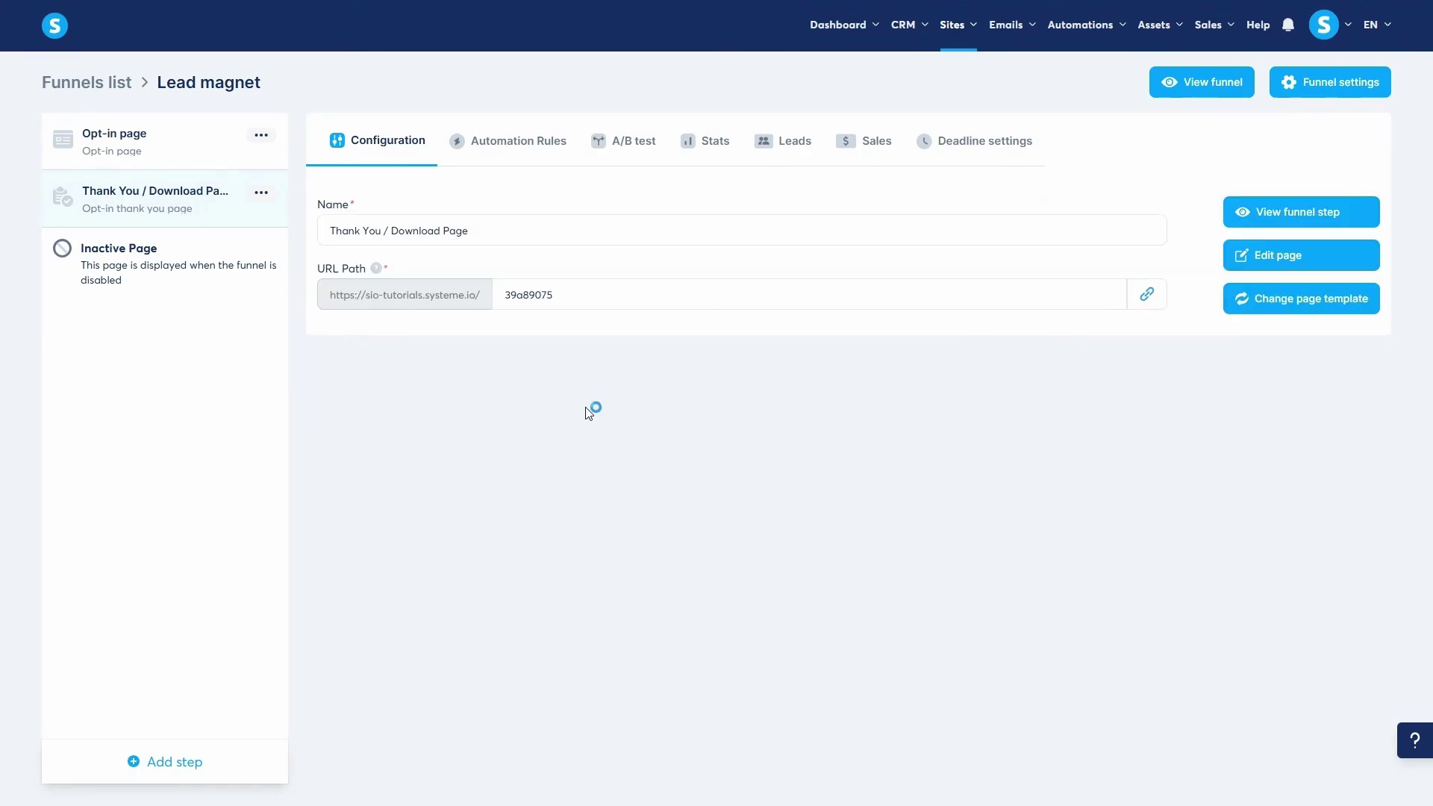
Clear the Opt-in page's URL path and go to its Automation Rules list
left_click(176, 143)
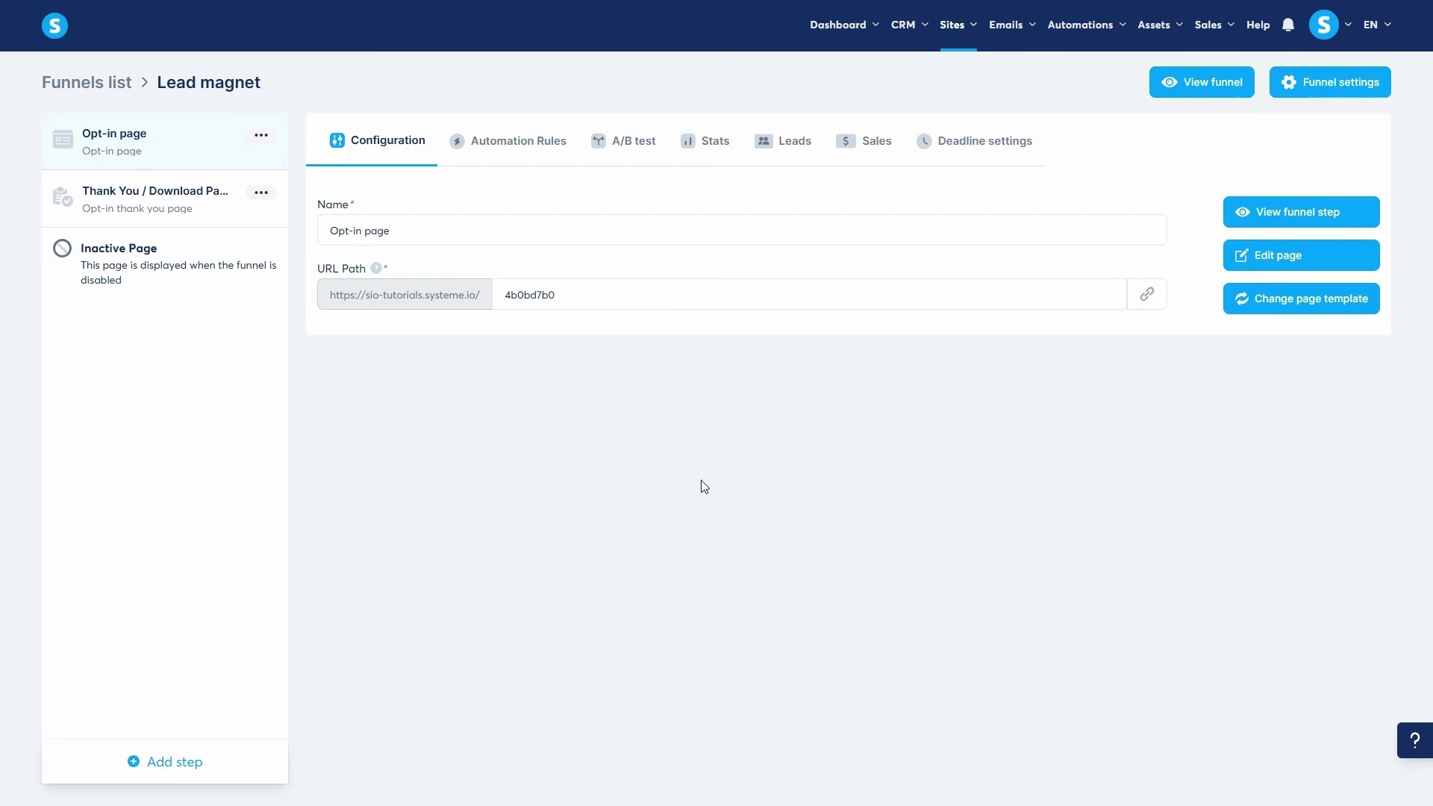
double_click(531, 294)
key("BackSpace")
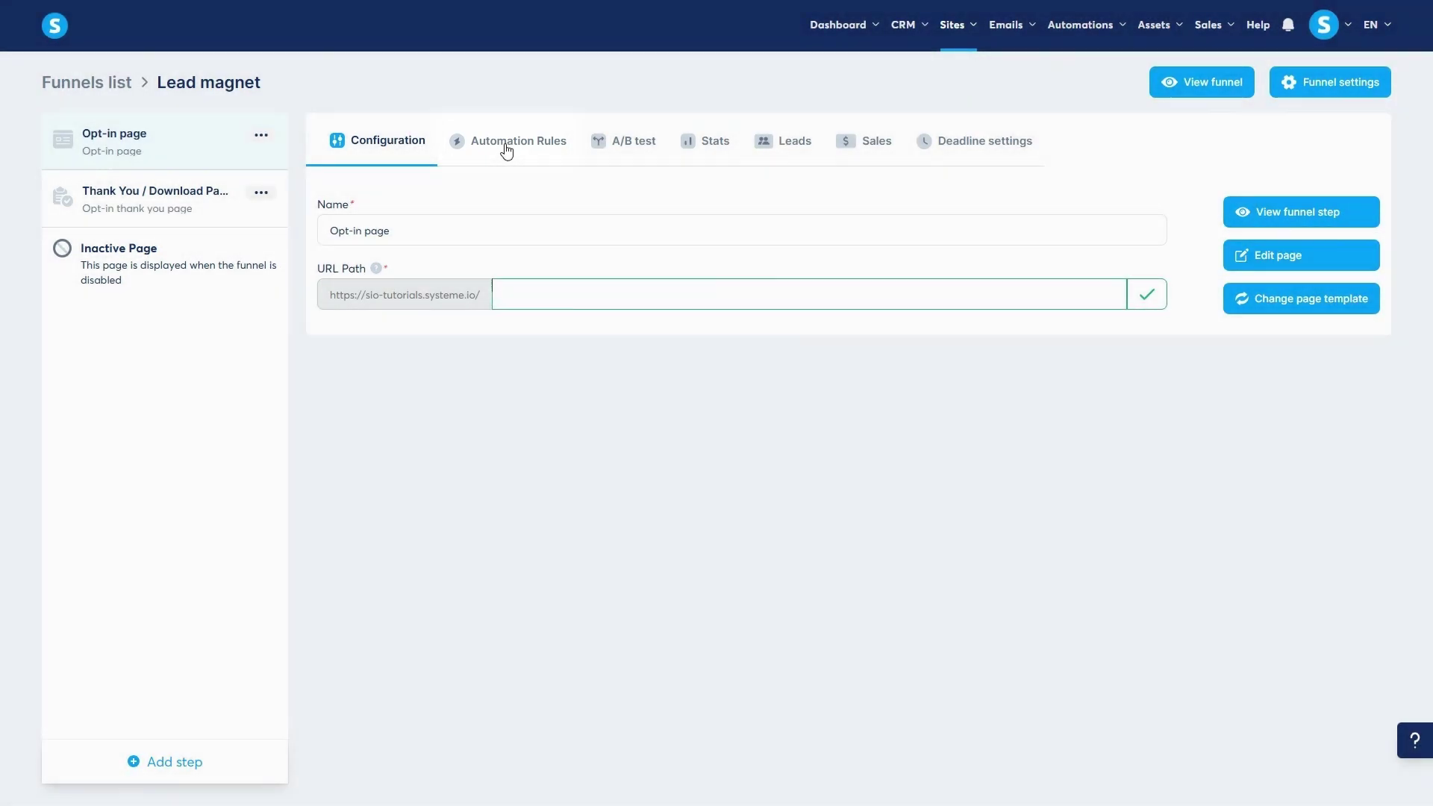
left_click(505, 146)
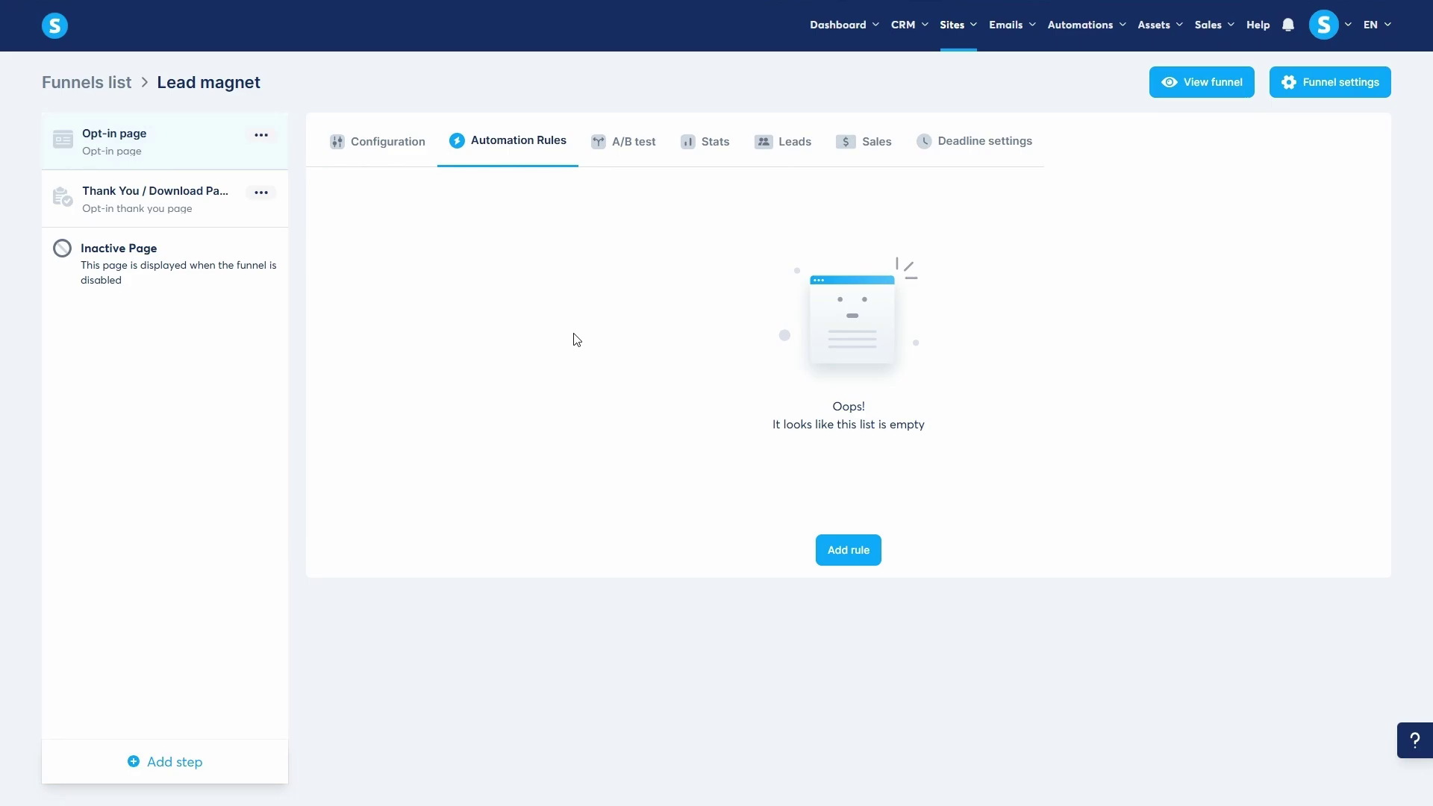
Add a rule: on funnel form subscription, add the tag 'Funnel leads', and save it
left_click(856, 542)
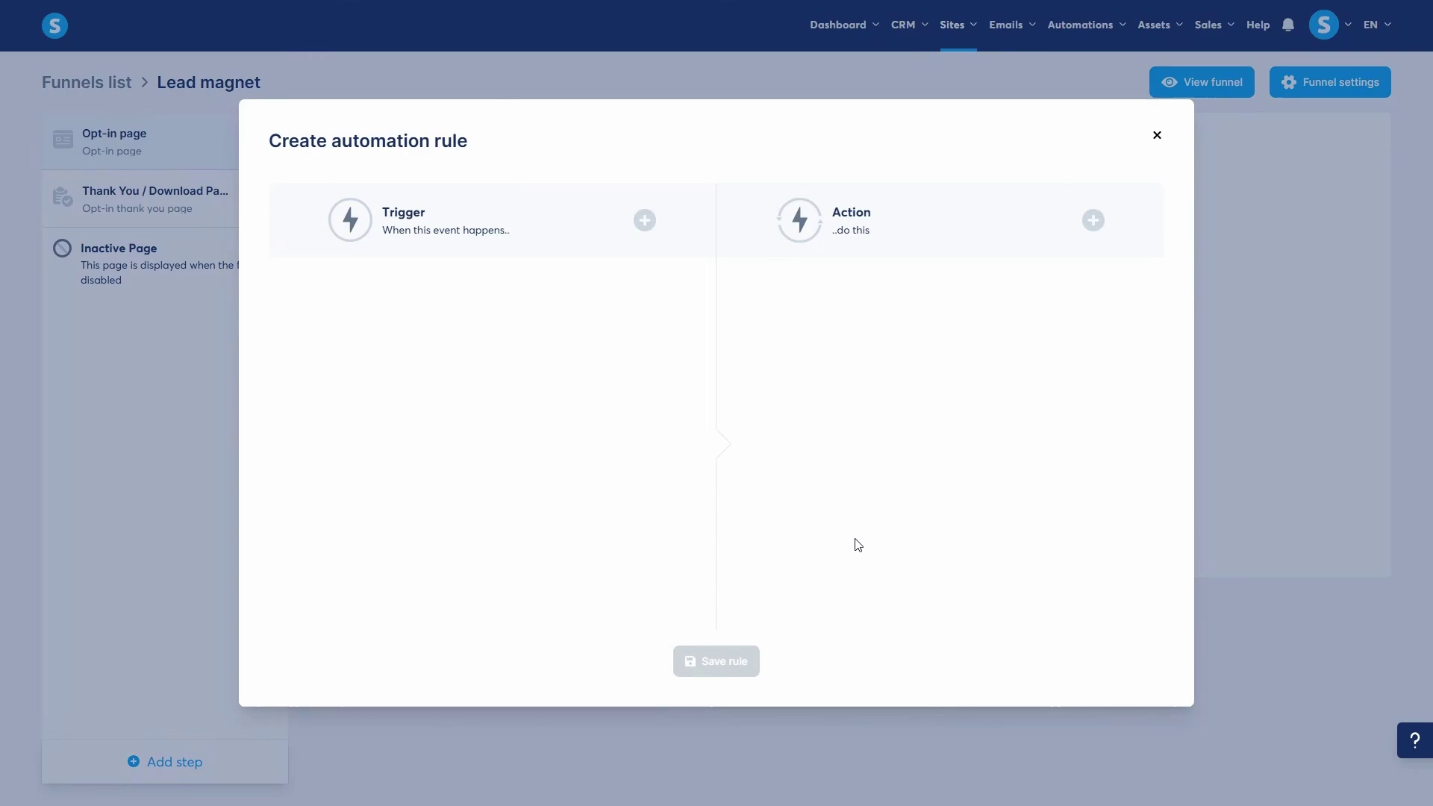
left_click(646, 219)
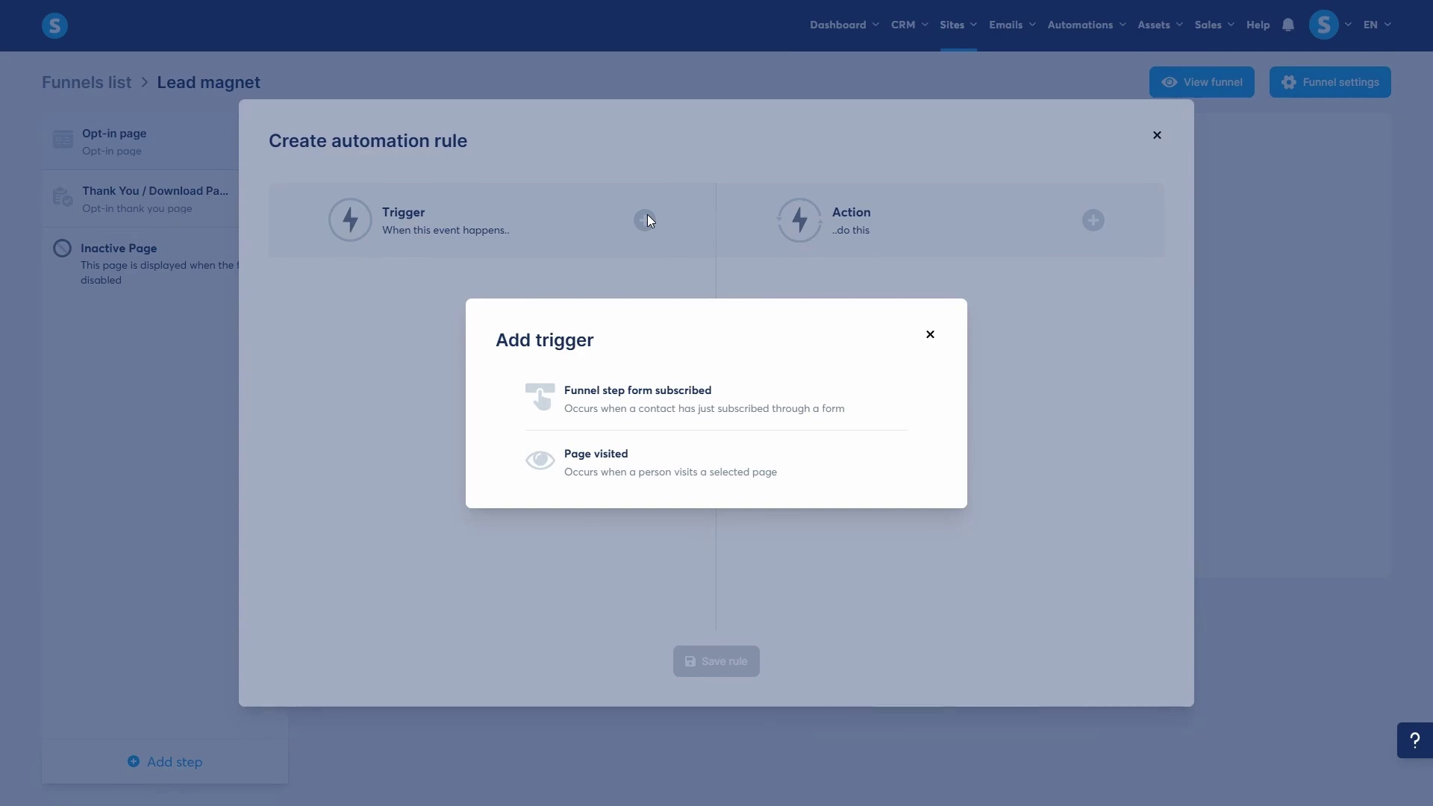
left_click(675, 410)
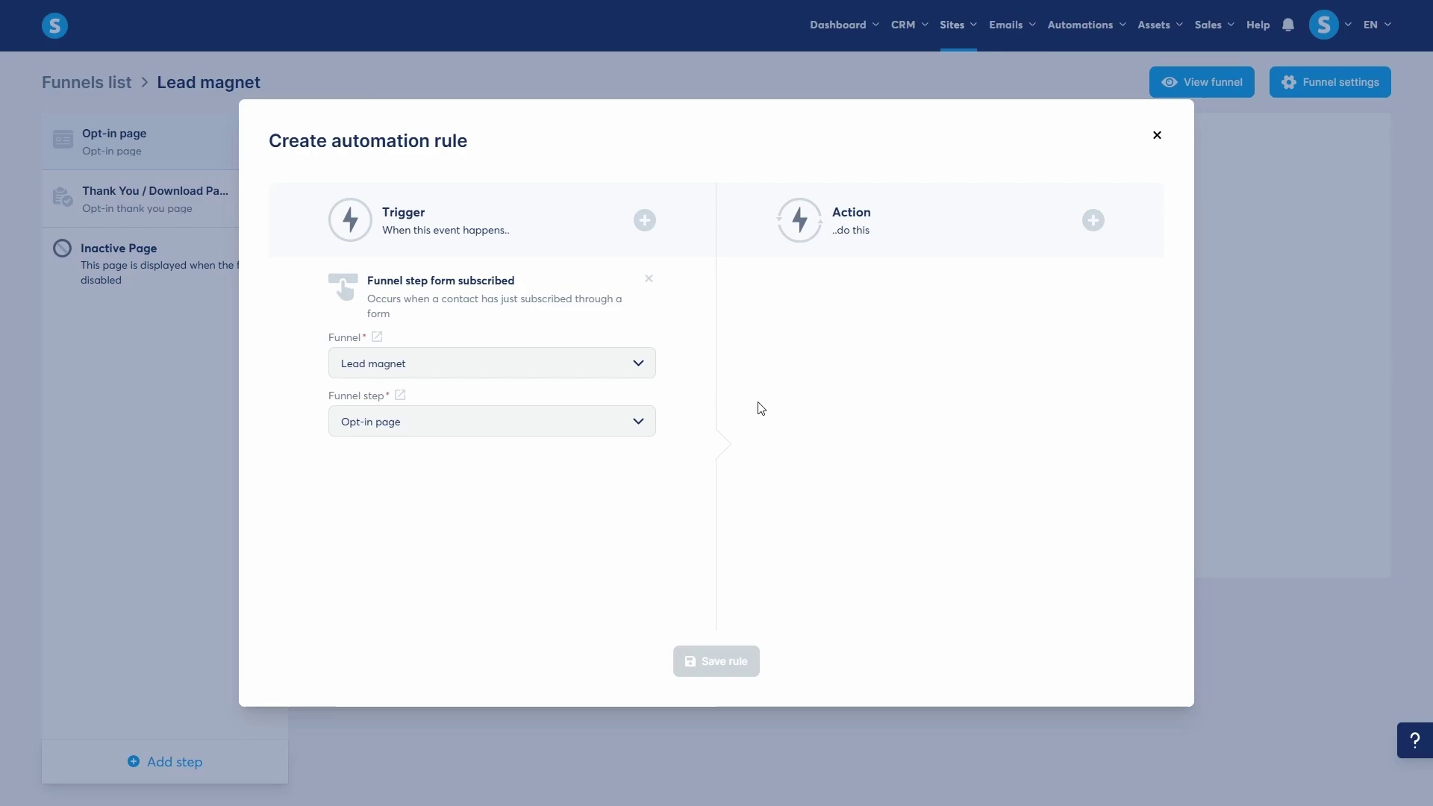
left_click(1095, 221)
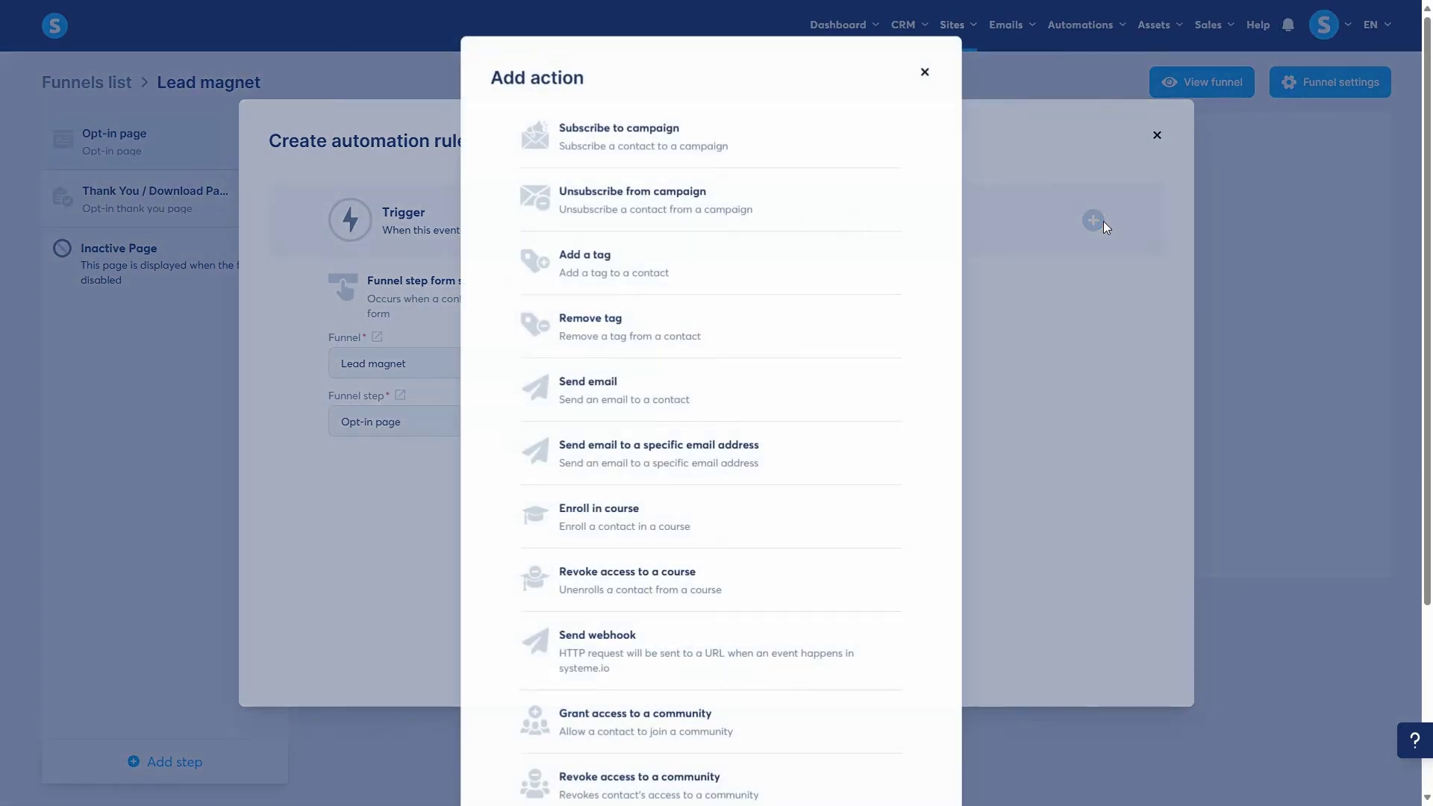
left_click(787, 268)
left_click(925, 348)
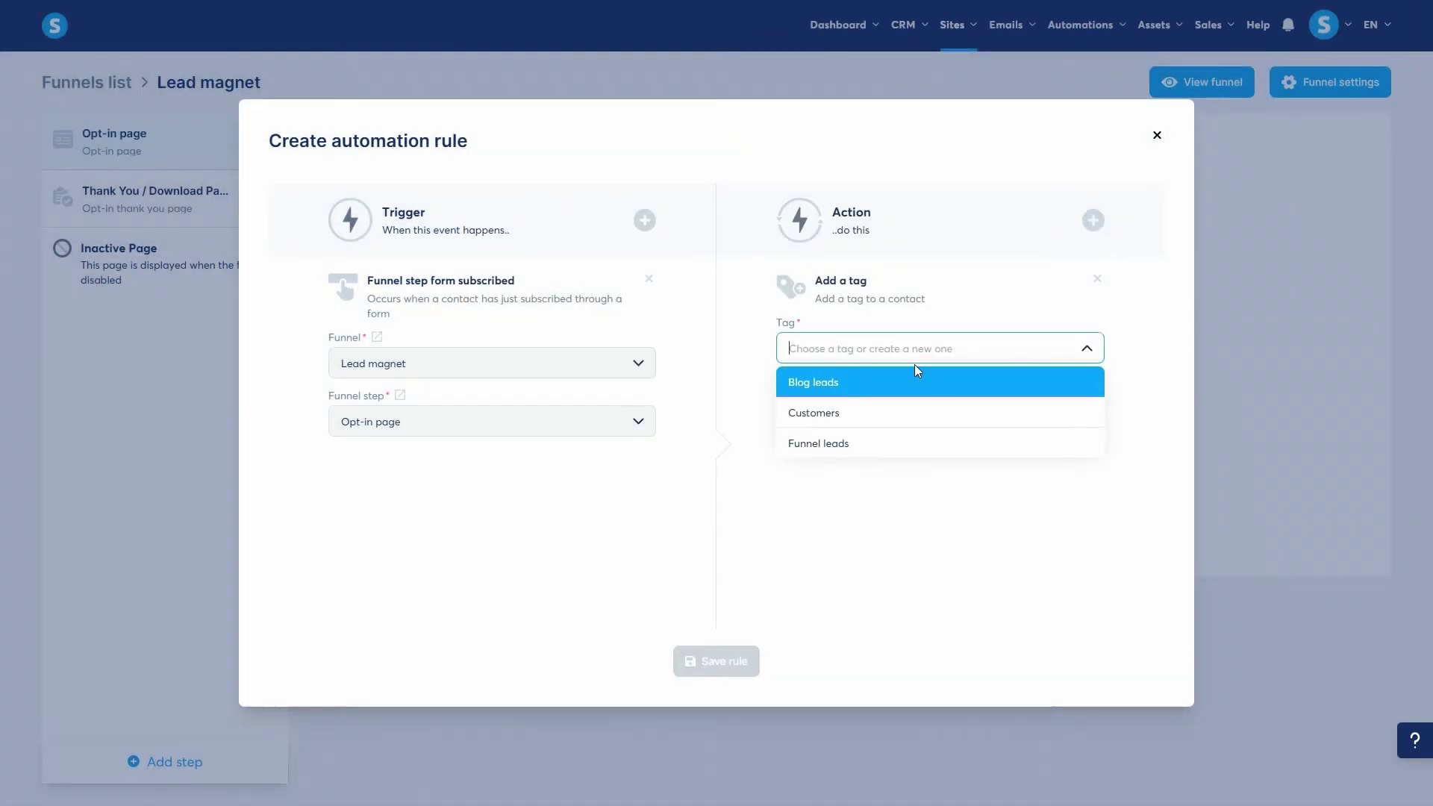
left_click(913, 440)
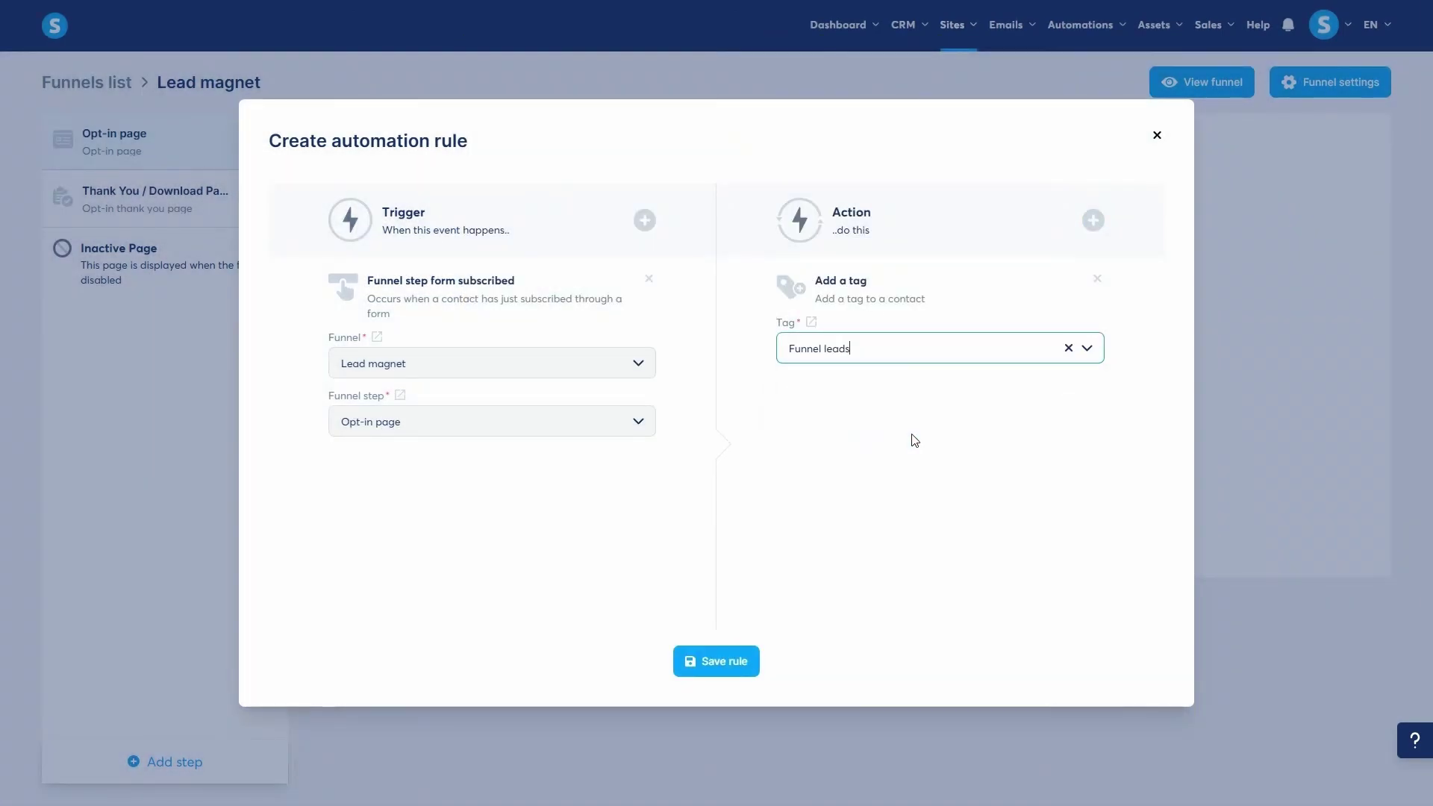
left_click(716, 662)
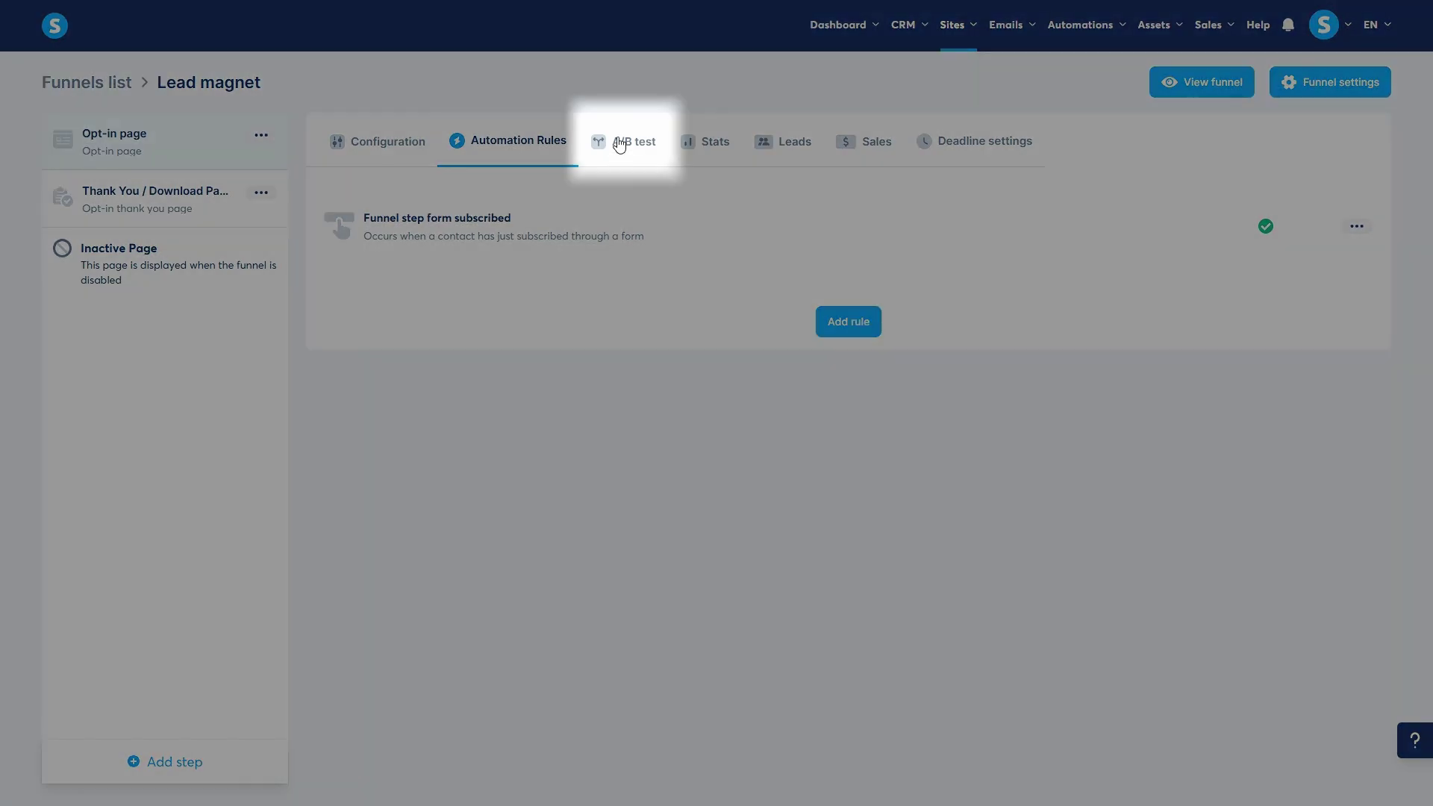
Review the A/B test options, then the funnel's page statistics
left_click(619, 149)
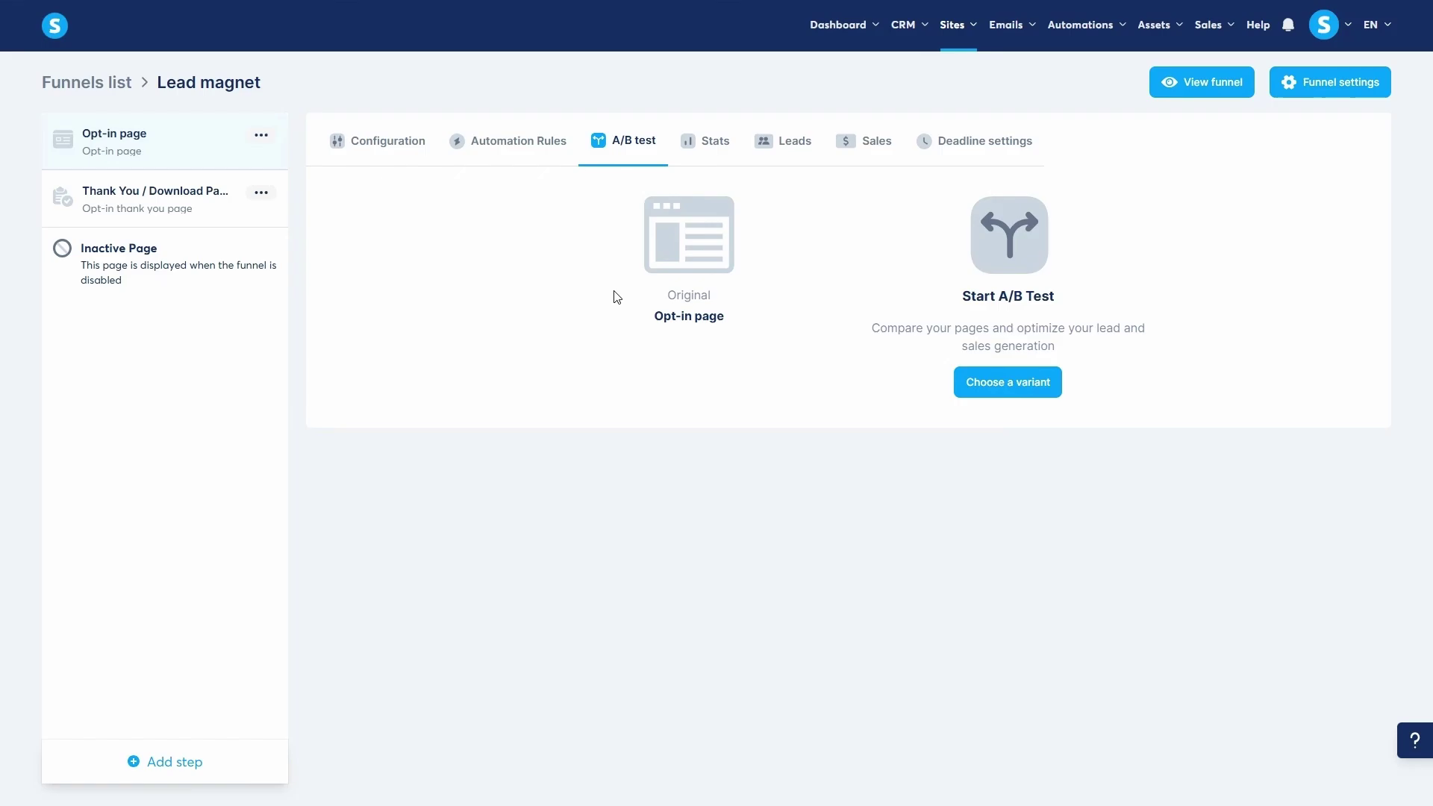
left_click(712, 154)
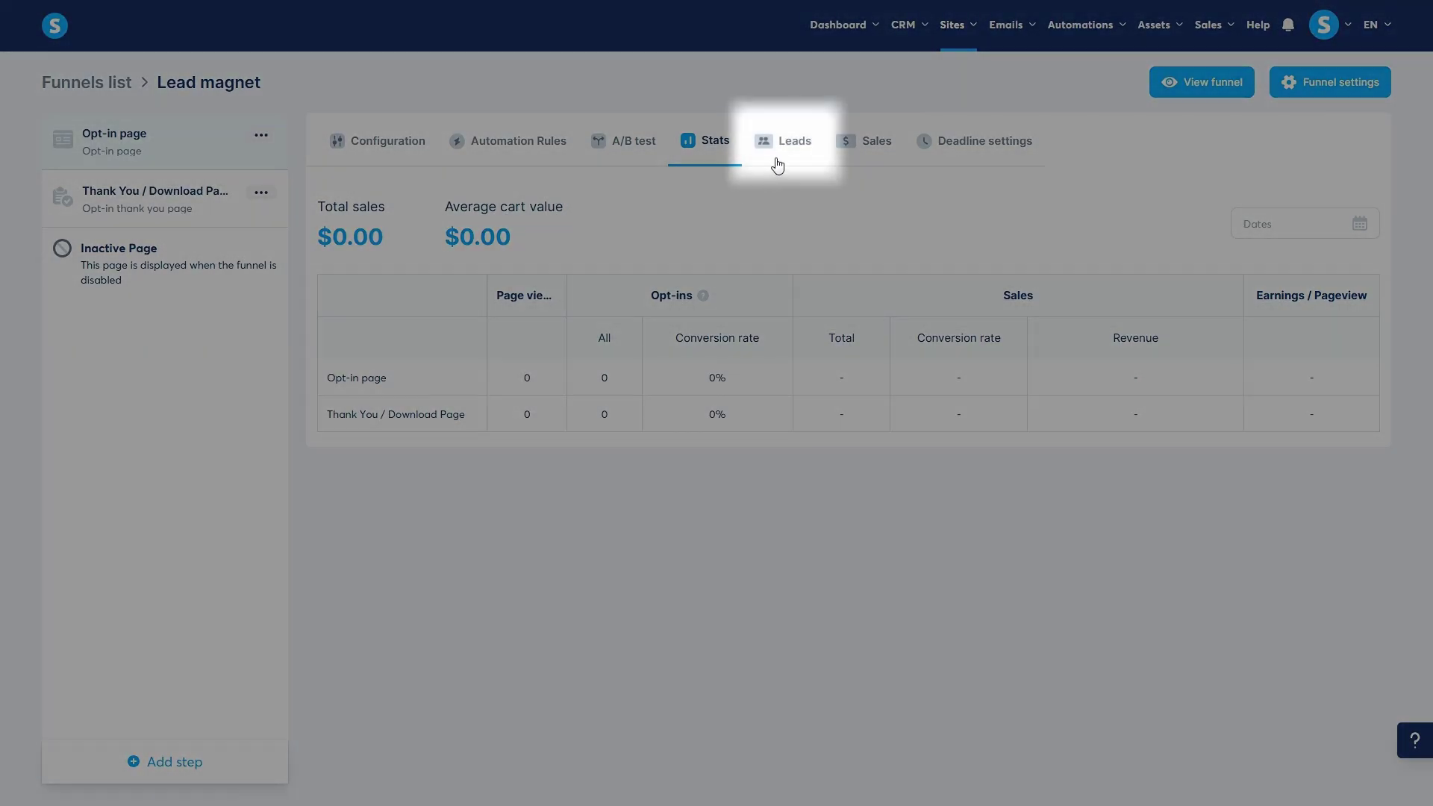
Check the empty Leads and Sales lists, then go to Deadline settings
left_click(777, 160)
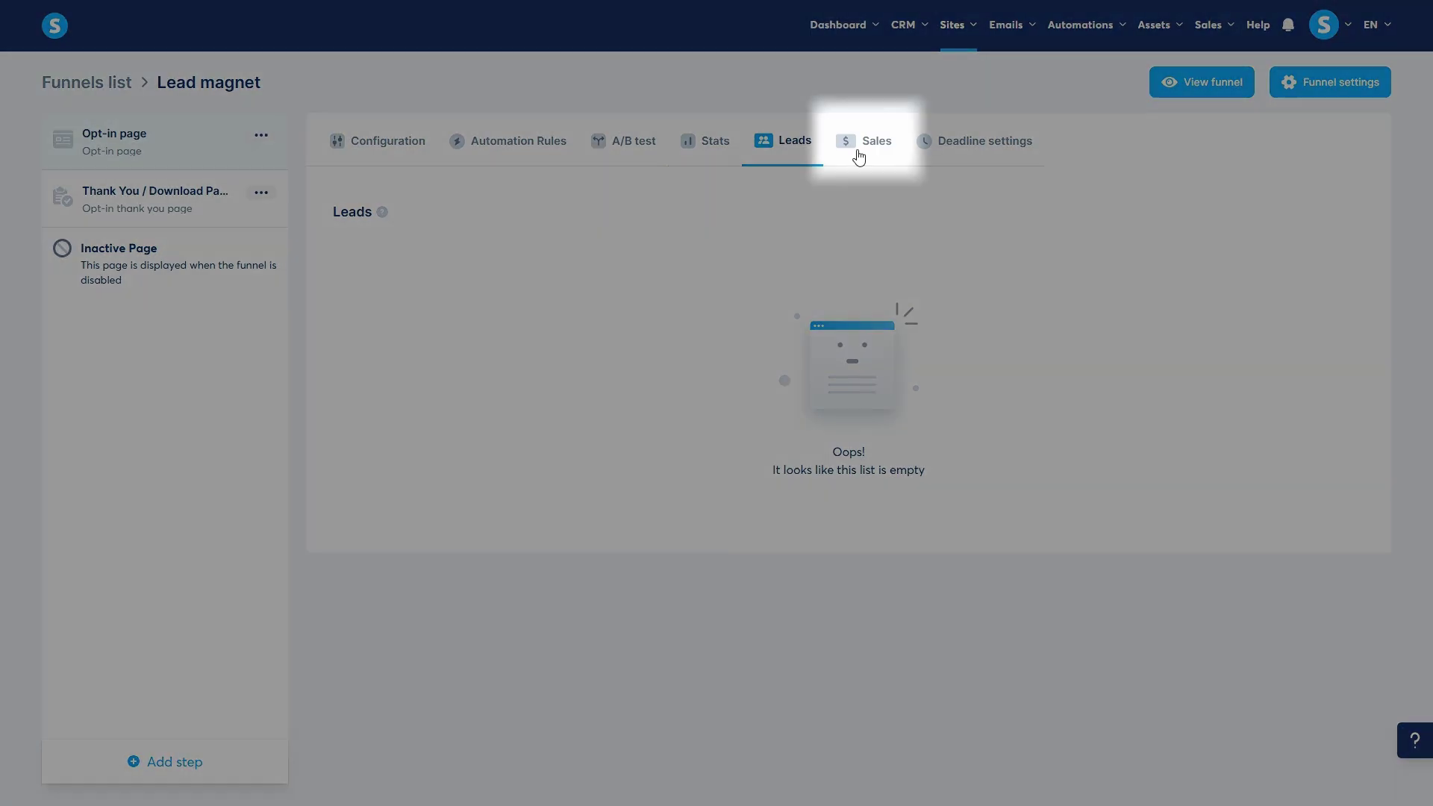
left_click(859, 157)
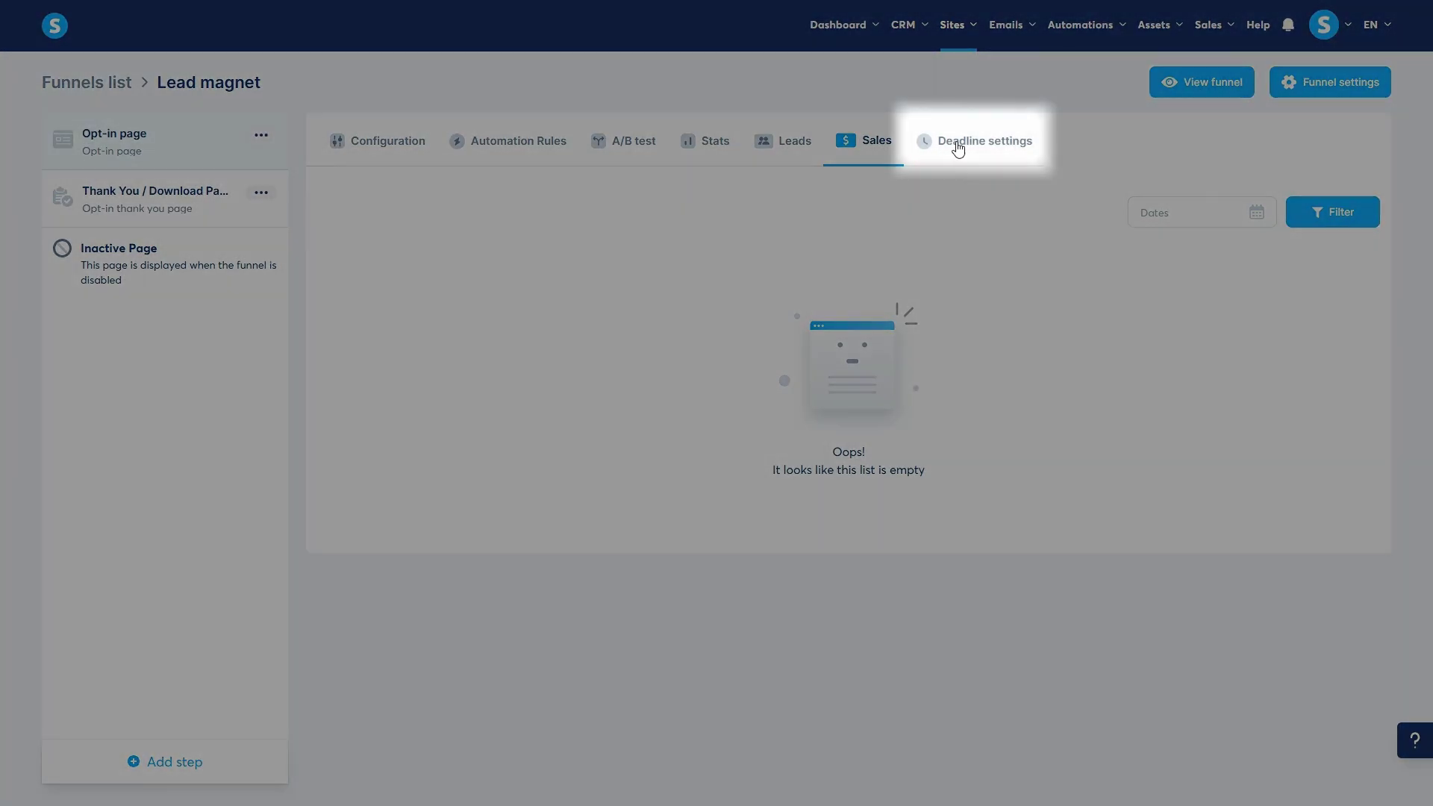
left_click(959, 146)
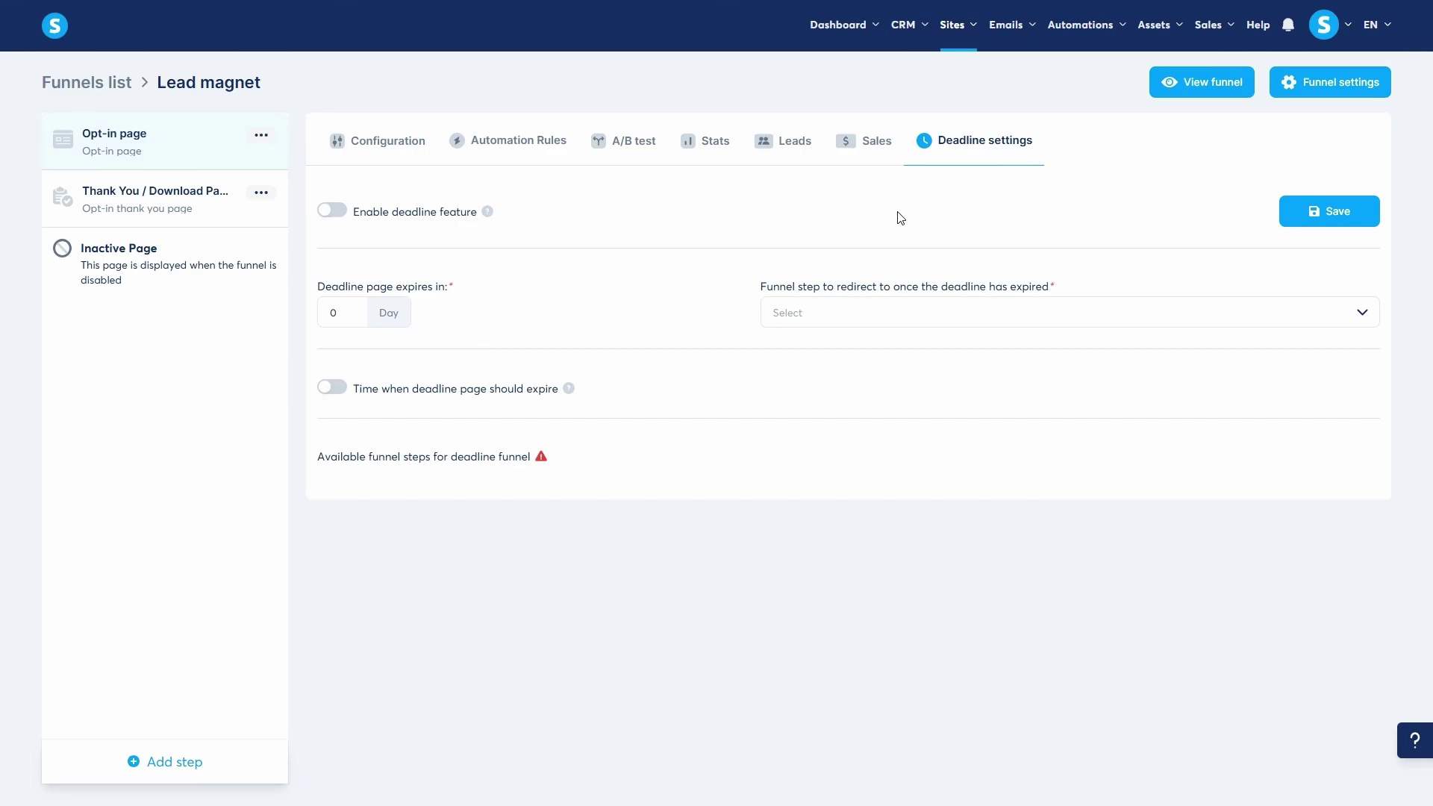
Set the deadline redirect step to Thank You / Download Page and return to Configuration
left_click(942, 324)
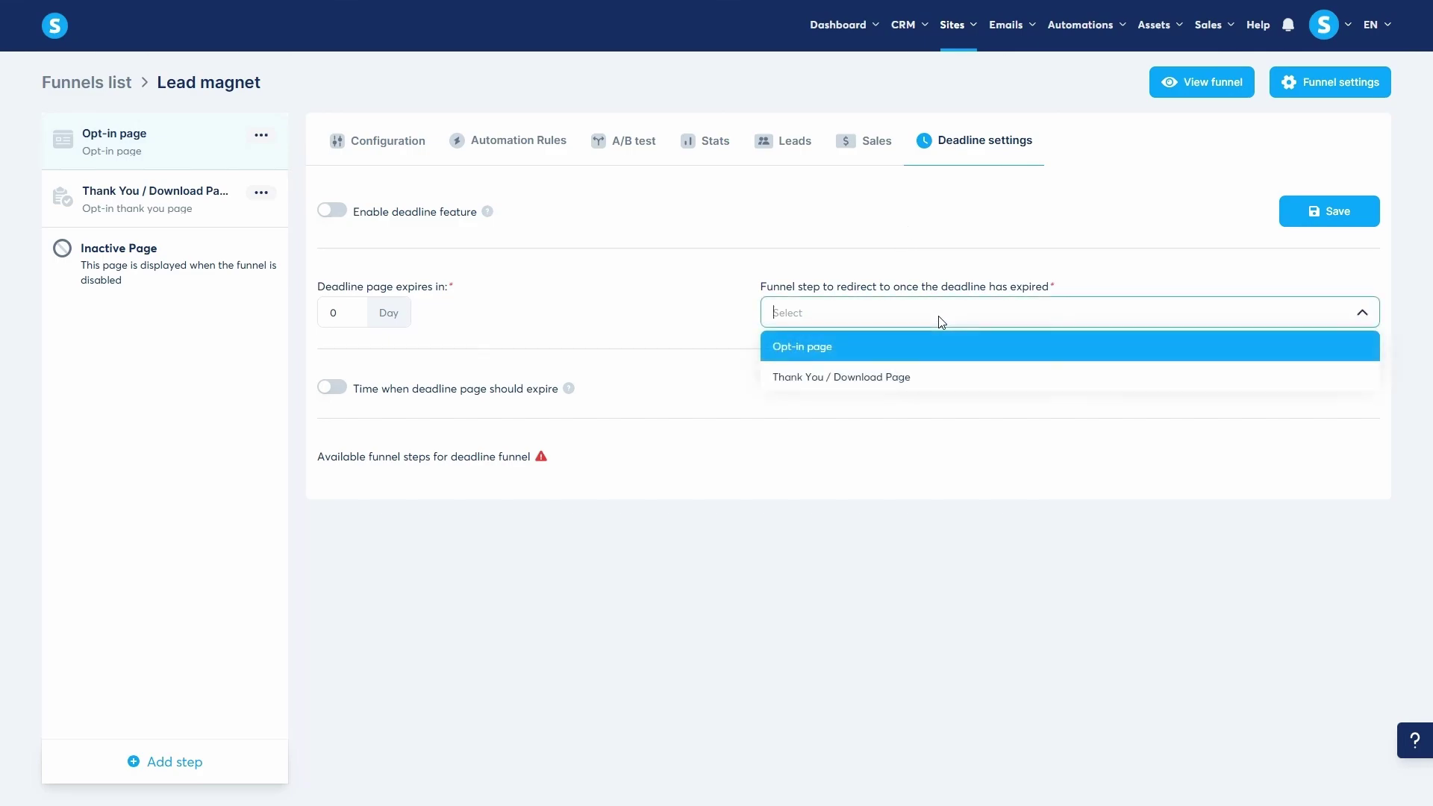
left_click(945, 368)
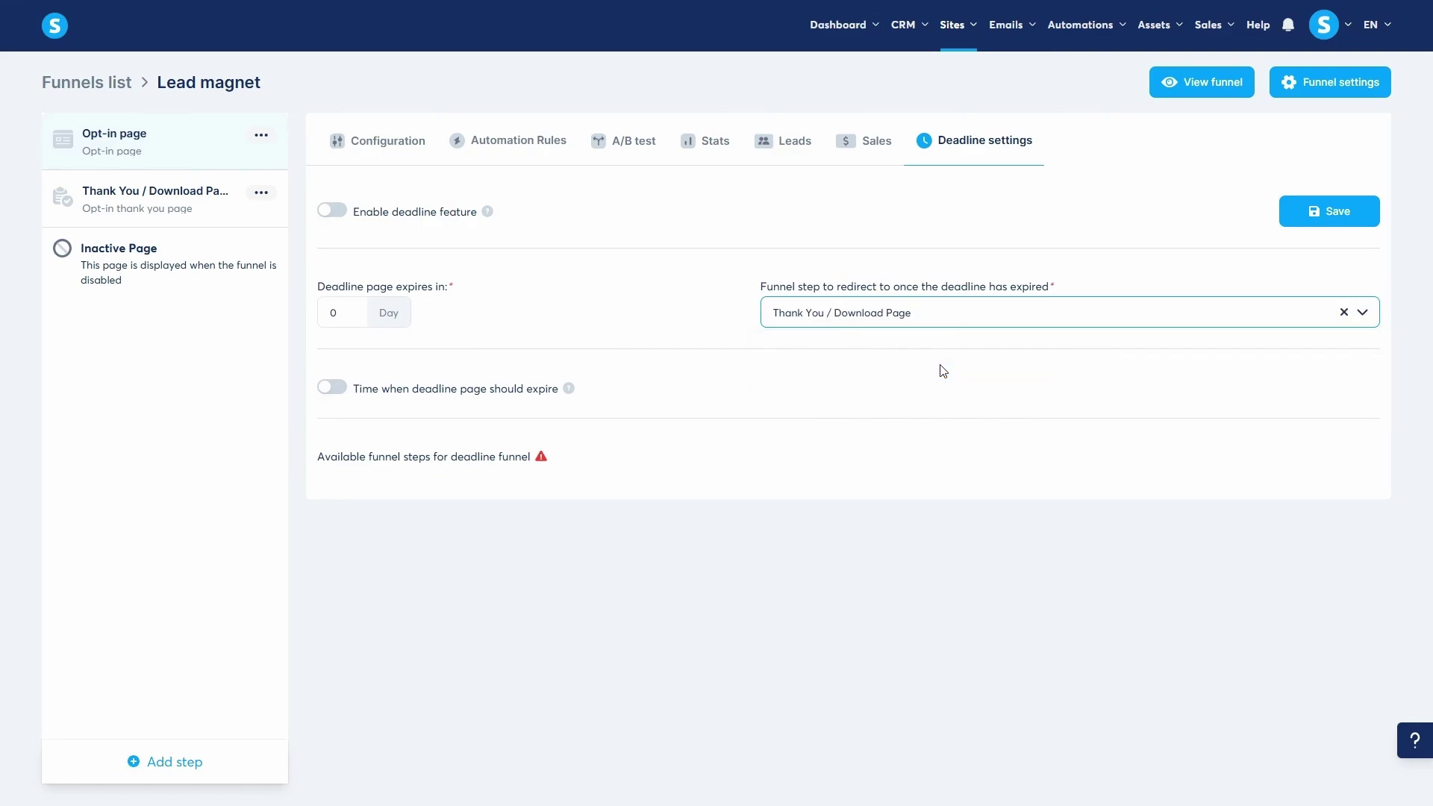
left_click(411, 145)
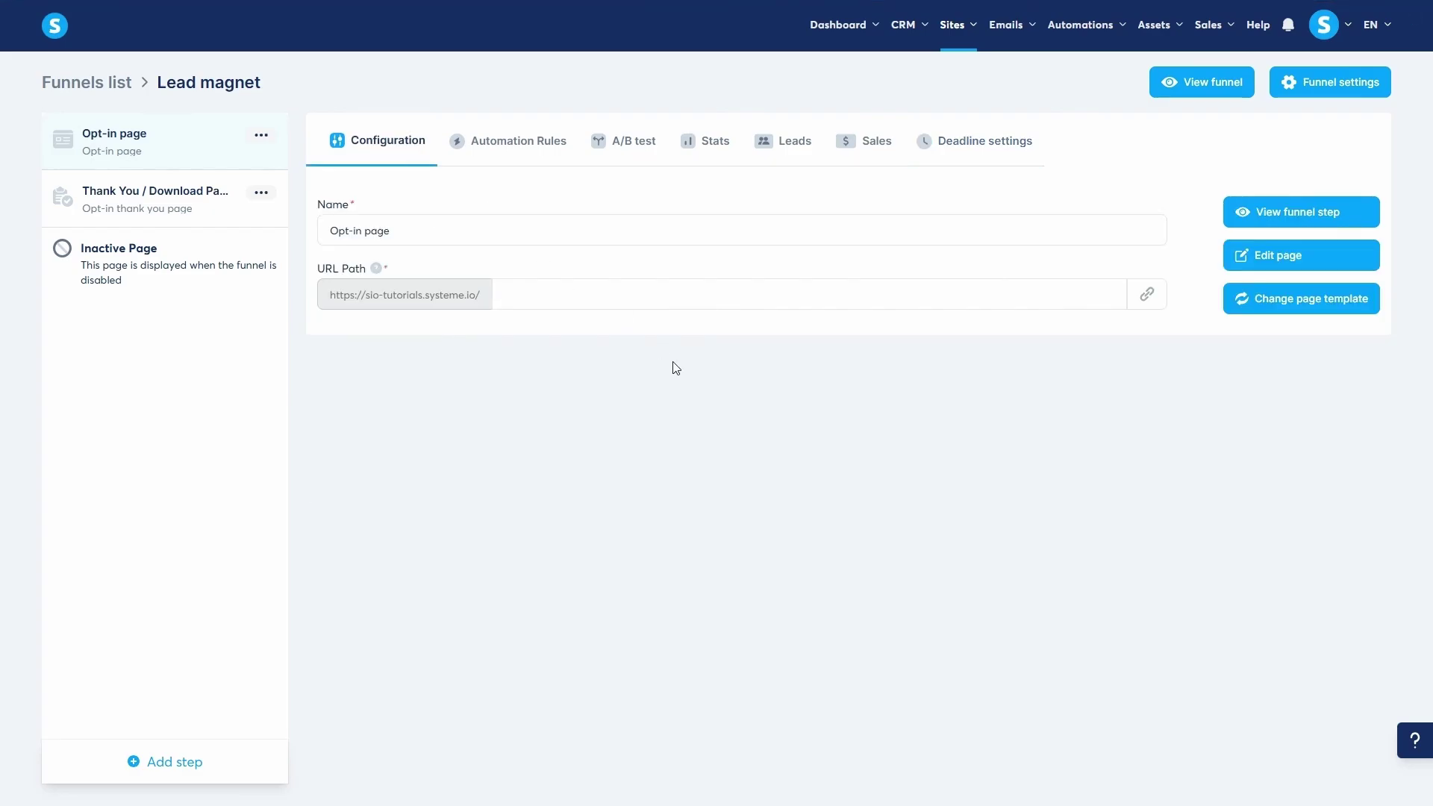
In the page editor, drag an Image below the hero section and a Headline above it
left_click(1262, 264)
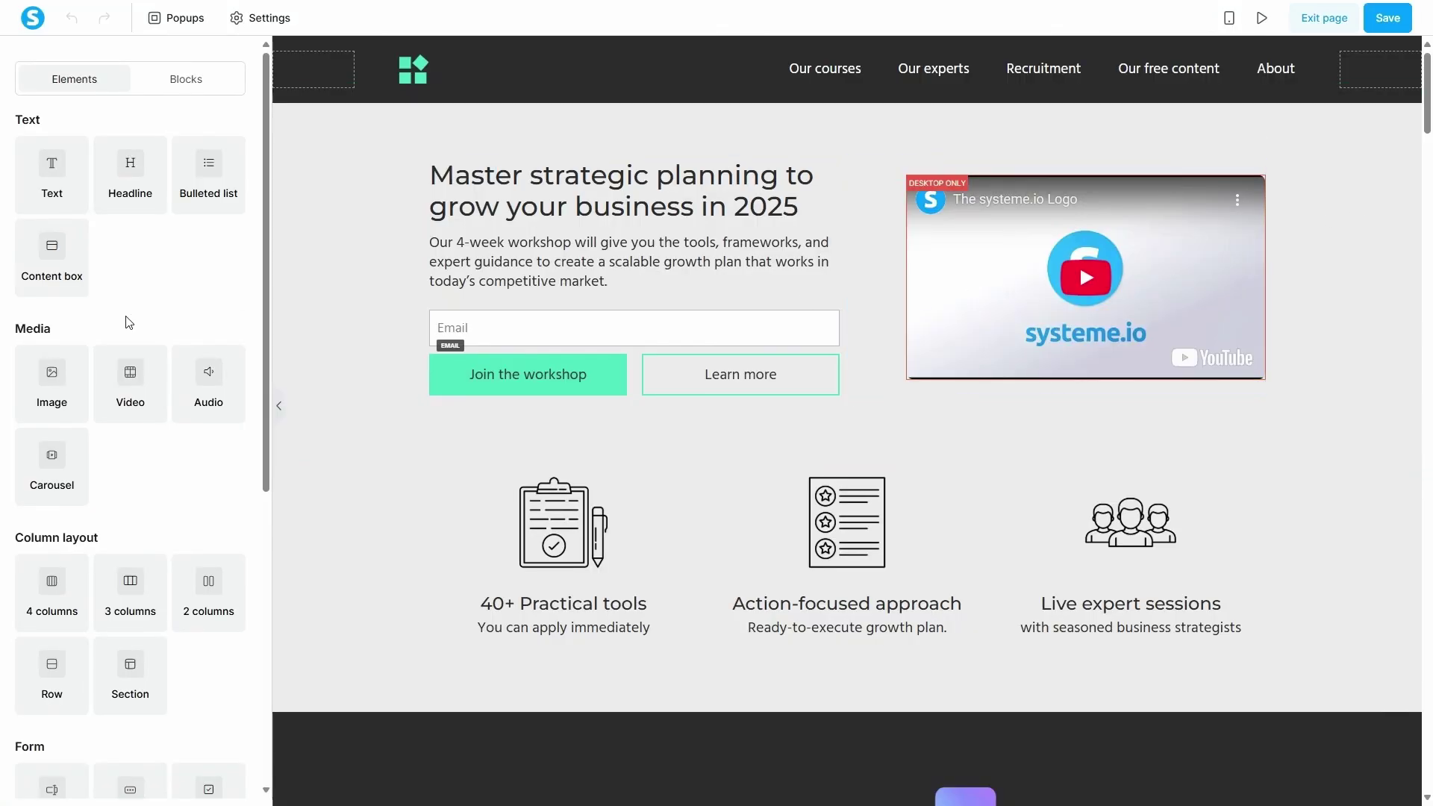
scroll(125, 322, "down", 4)
scroll(126, 323, "down", 1)
scroll(125, 319, "up", 3)
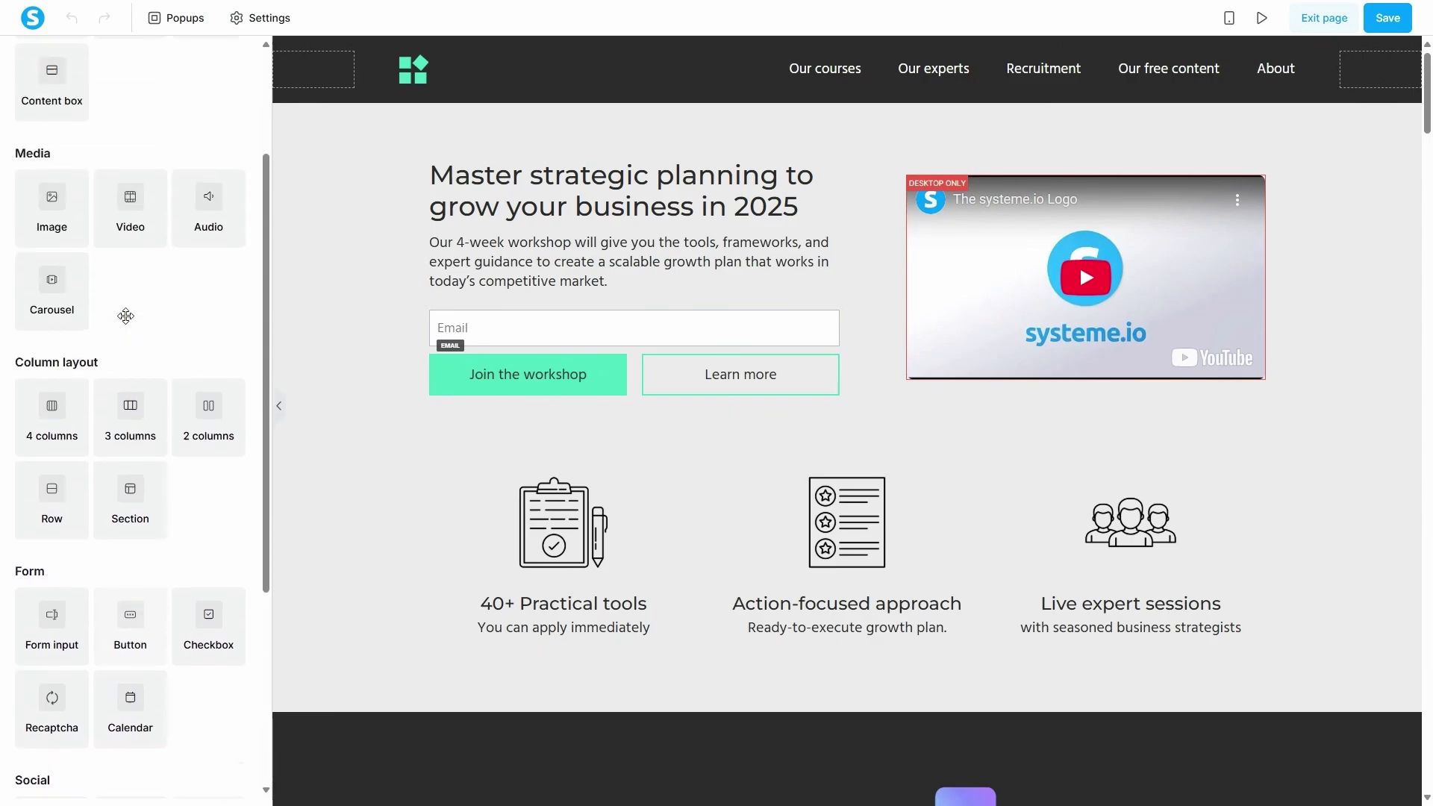
scroll(126, 315, "up", 2)
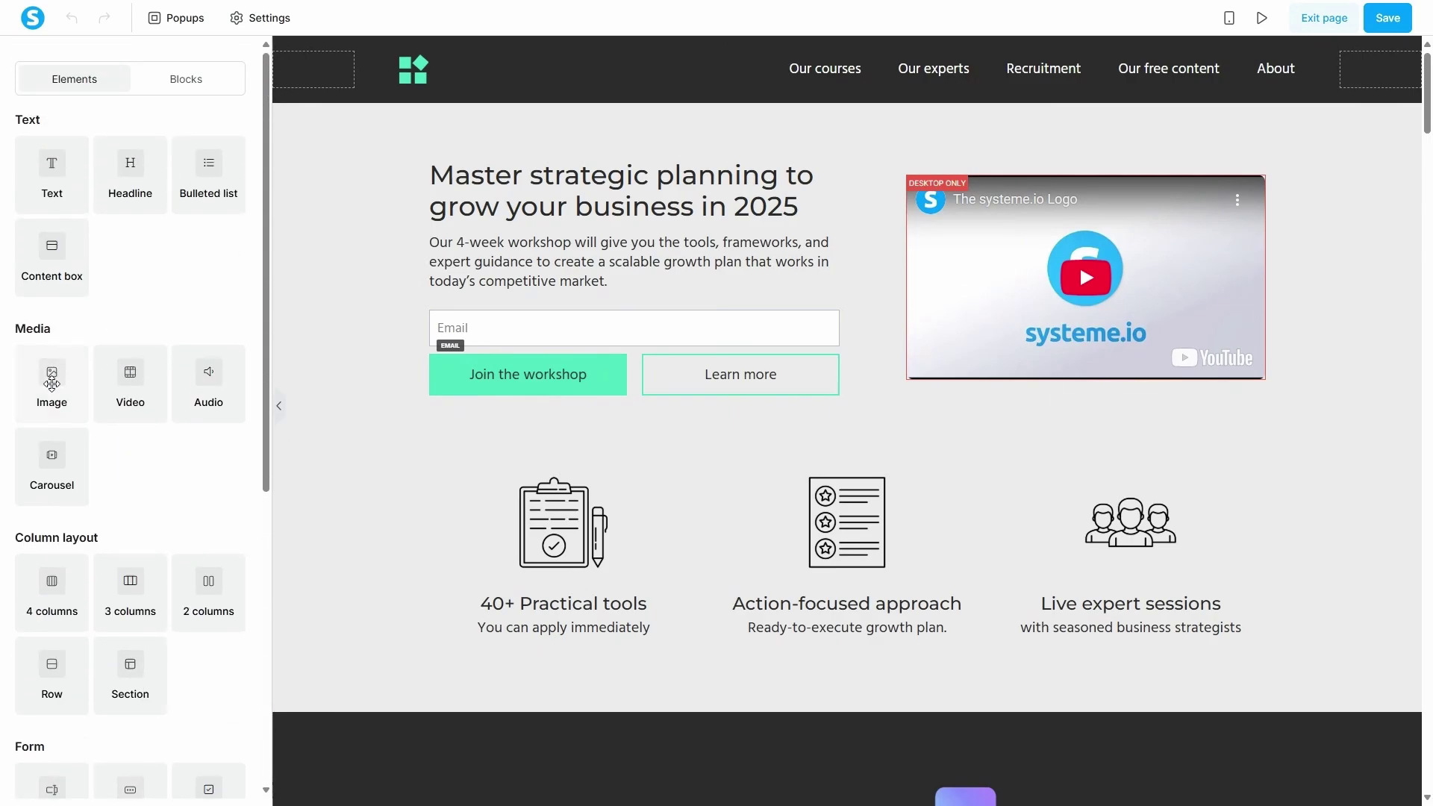
left_click_drag(52, 383, 833, 466)
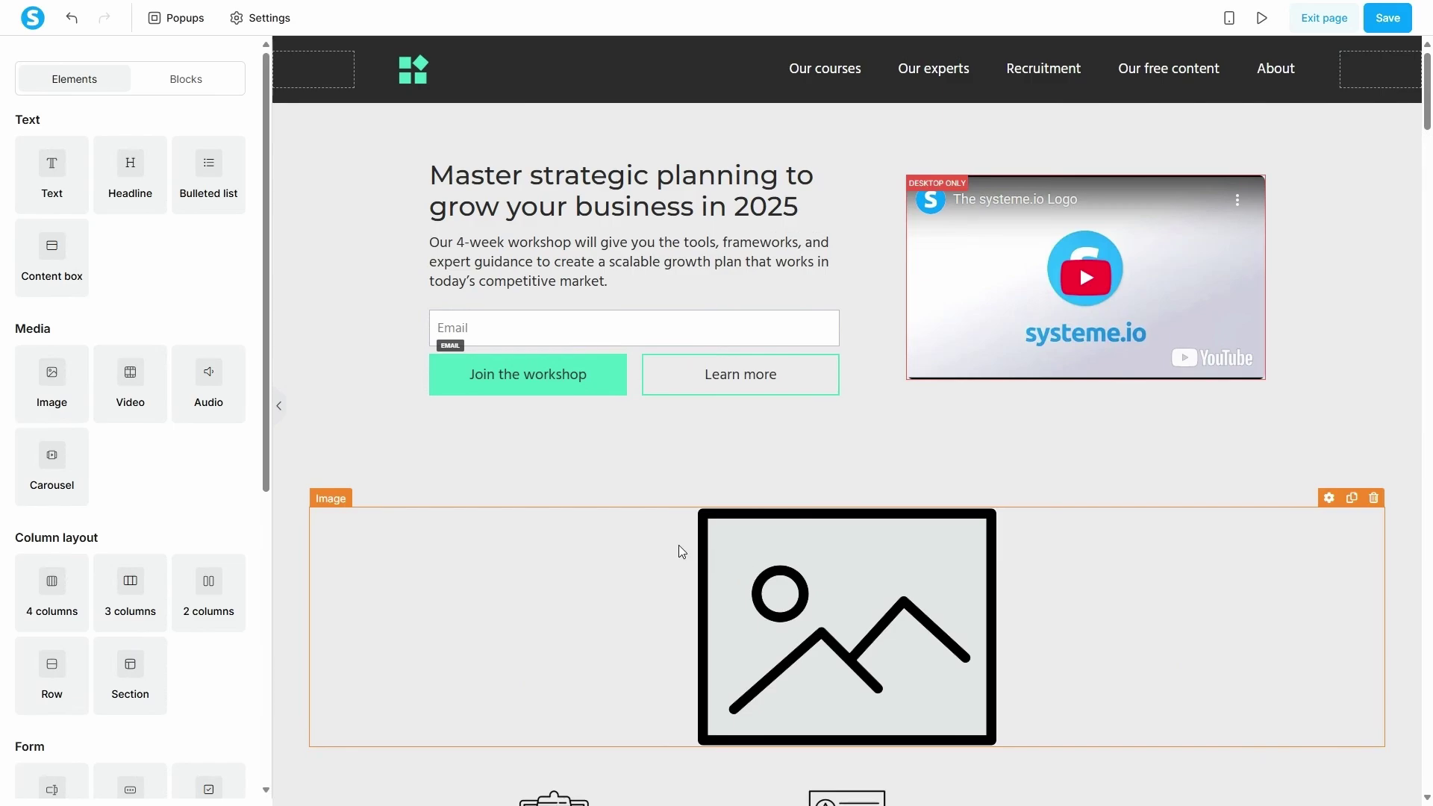
mouse_move(130, 170)
left_mouse_down()
mouse_move(787, 216)
mouse_move(844, 160)
left_mouse_up()
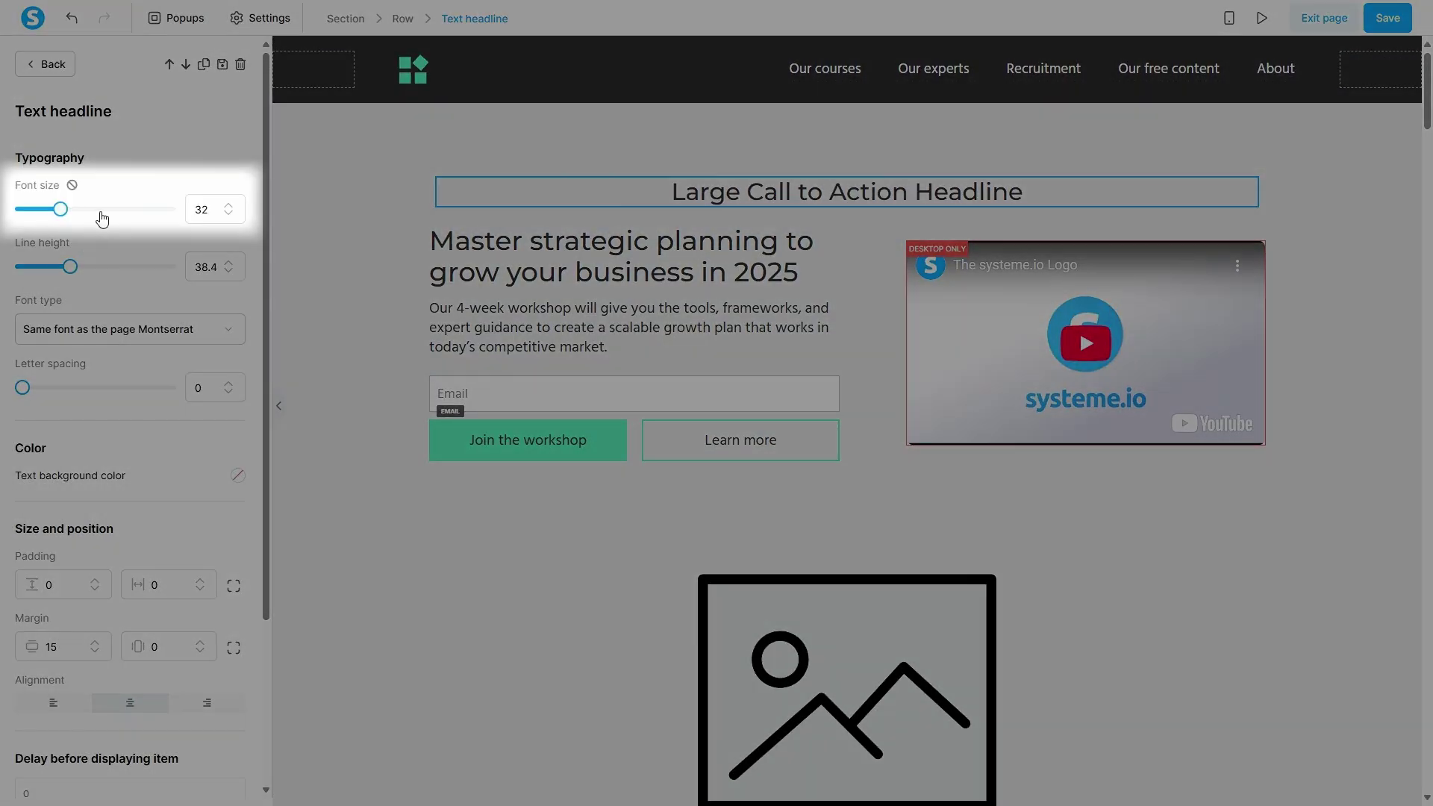
Raise the headline size to 56, make the Join the workshop button blue (#4fb4e3) with '!!!!!!' appended
left_click(98, 210)
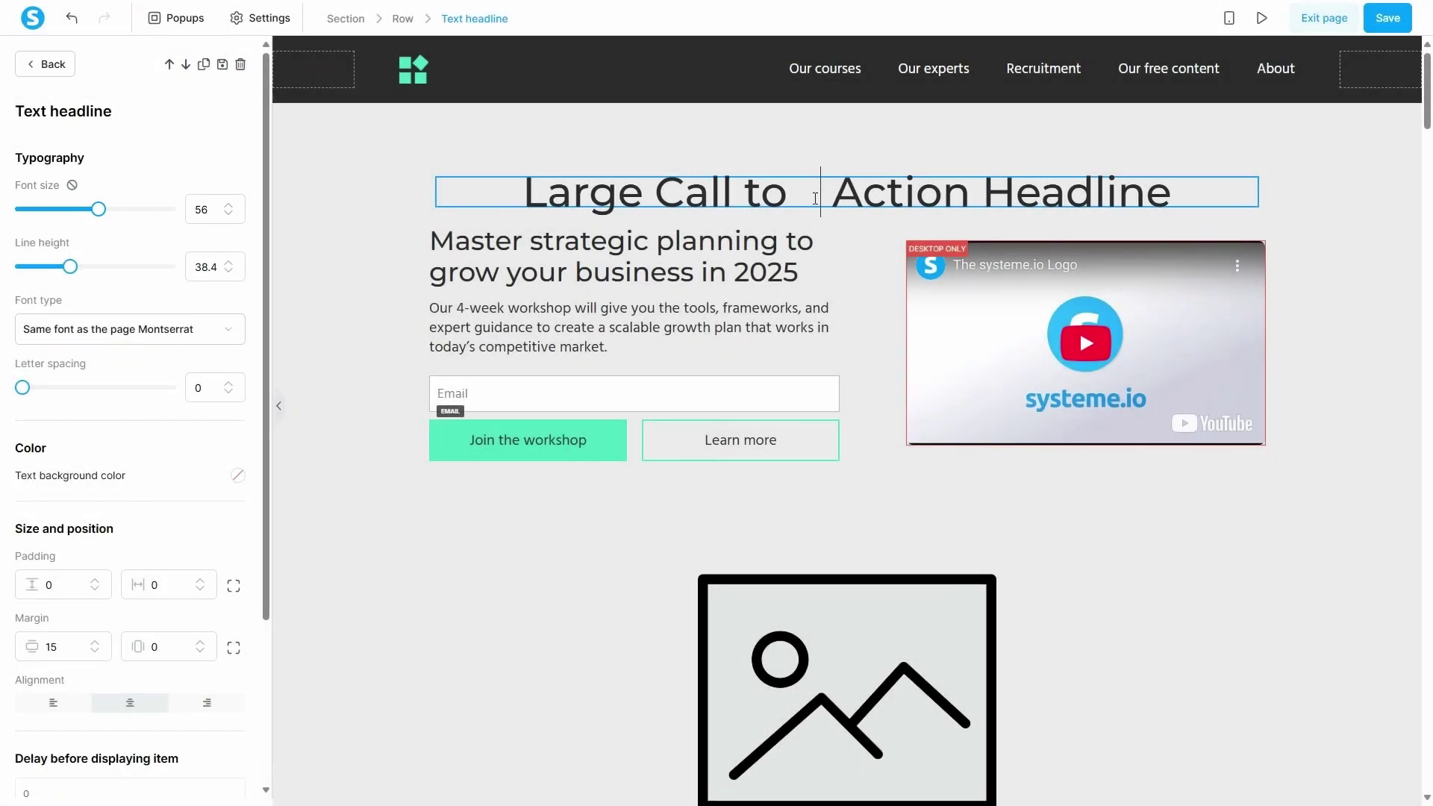
left_click(523, 447)
scroll(150, 437, "down", 10)
scroll(222, 430, "down", 2)
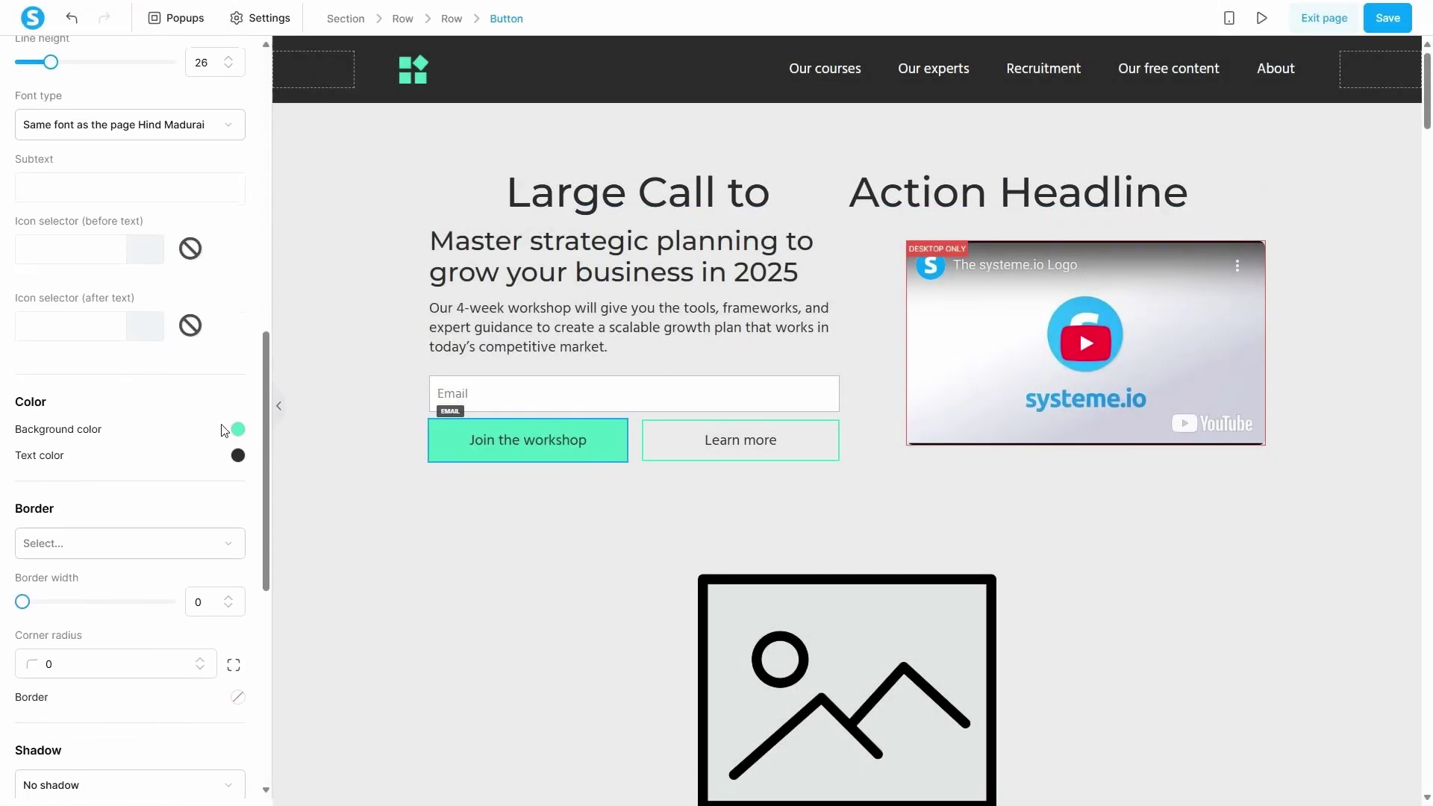
left_click(237, 429)
left_click(248, 632)
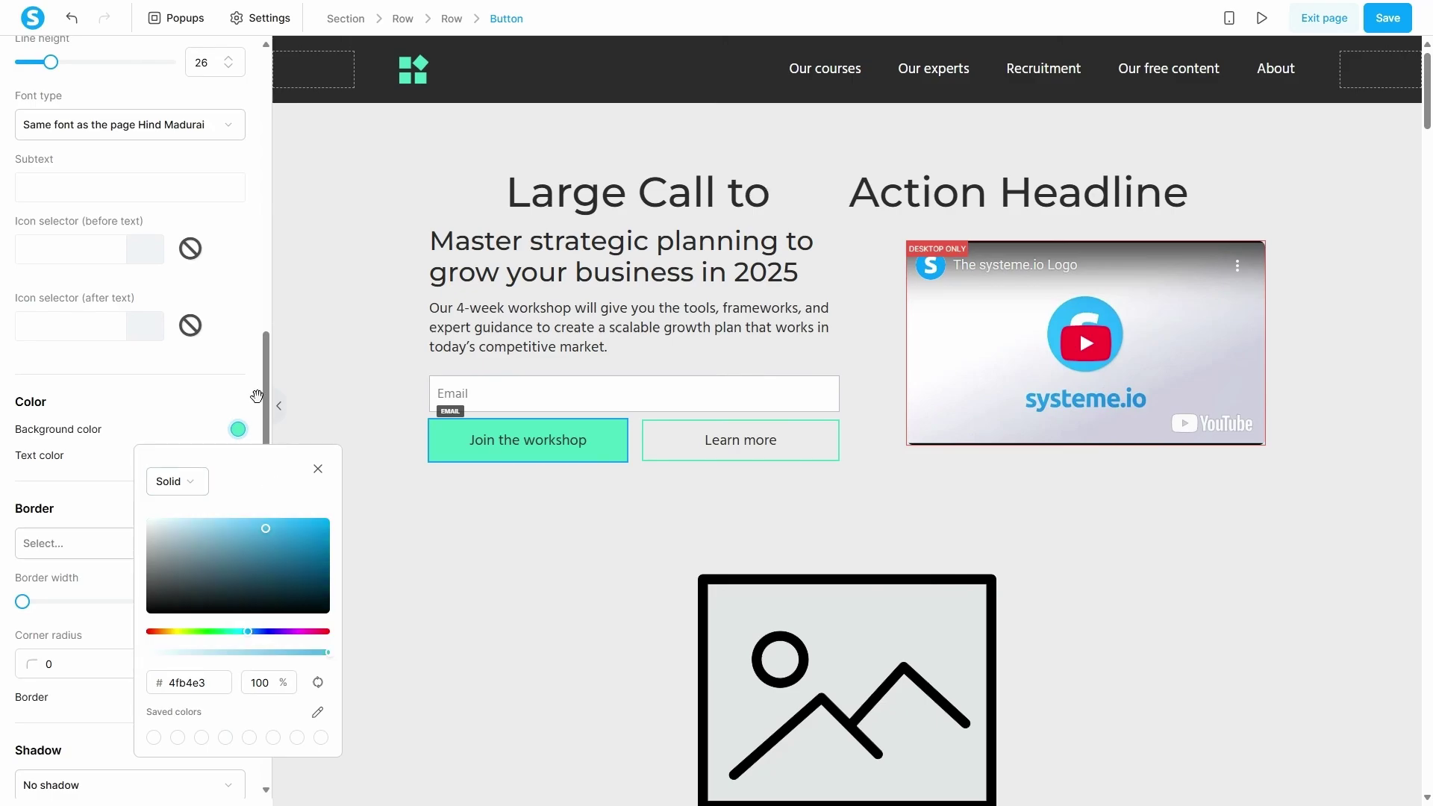
left_click(242, 298)
scroll(240, 300, "up", 1)
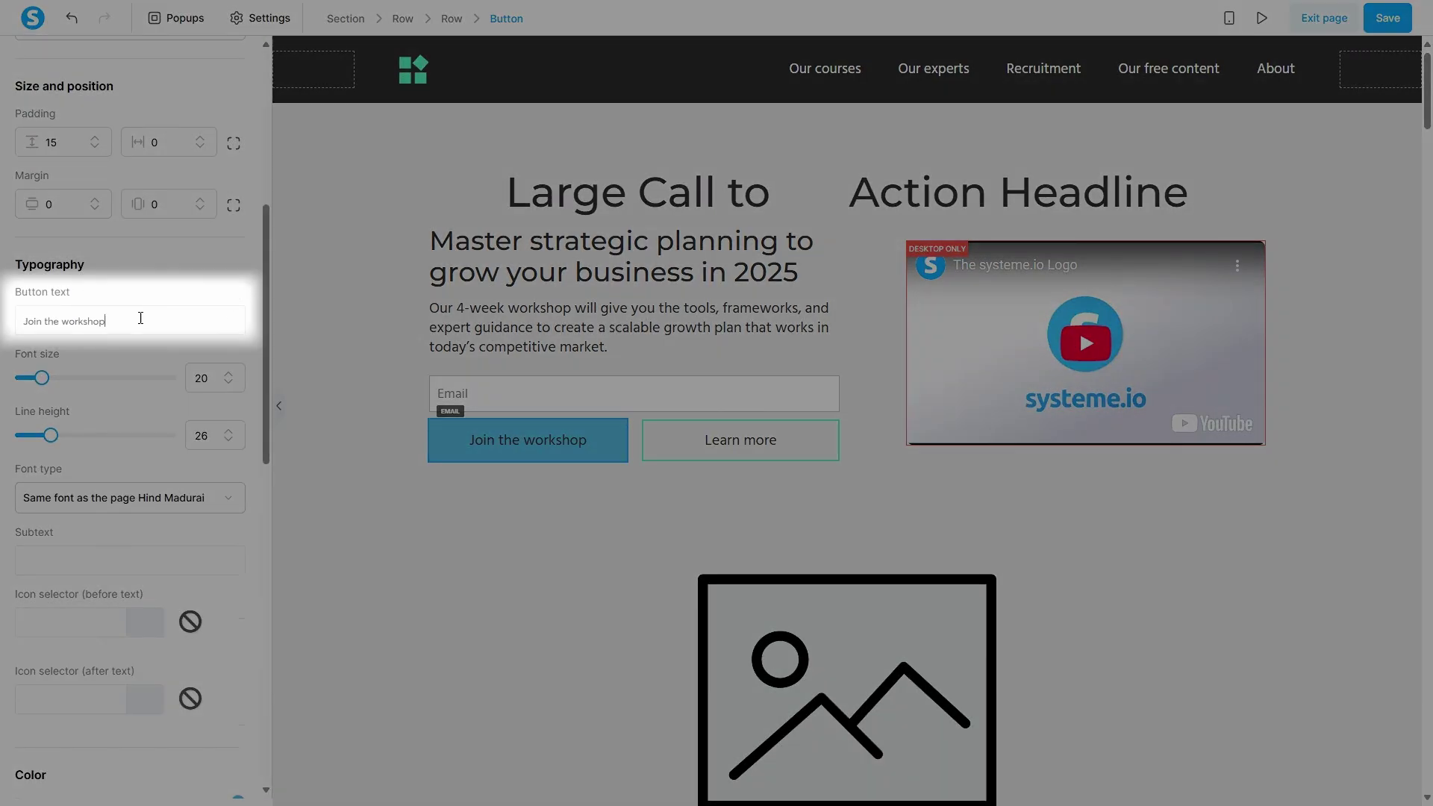
type("!!!!!!")
left_click(312, 345)
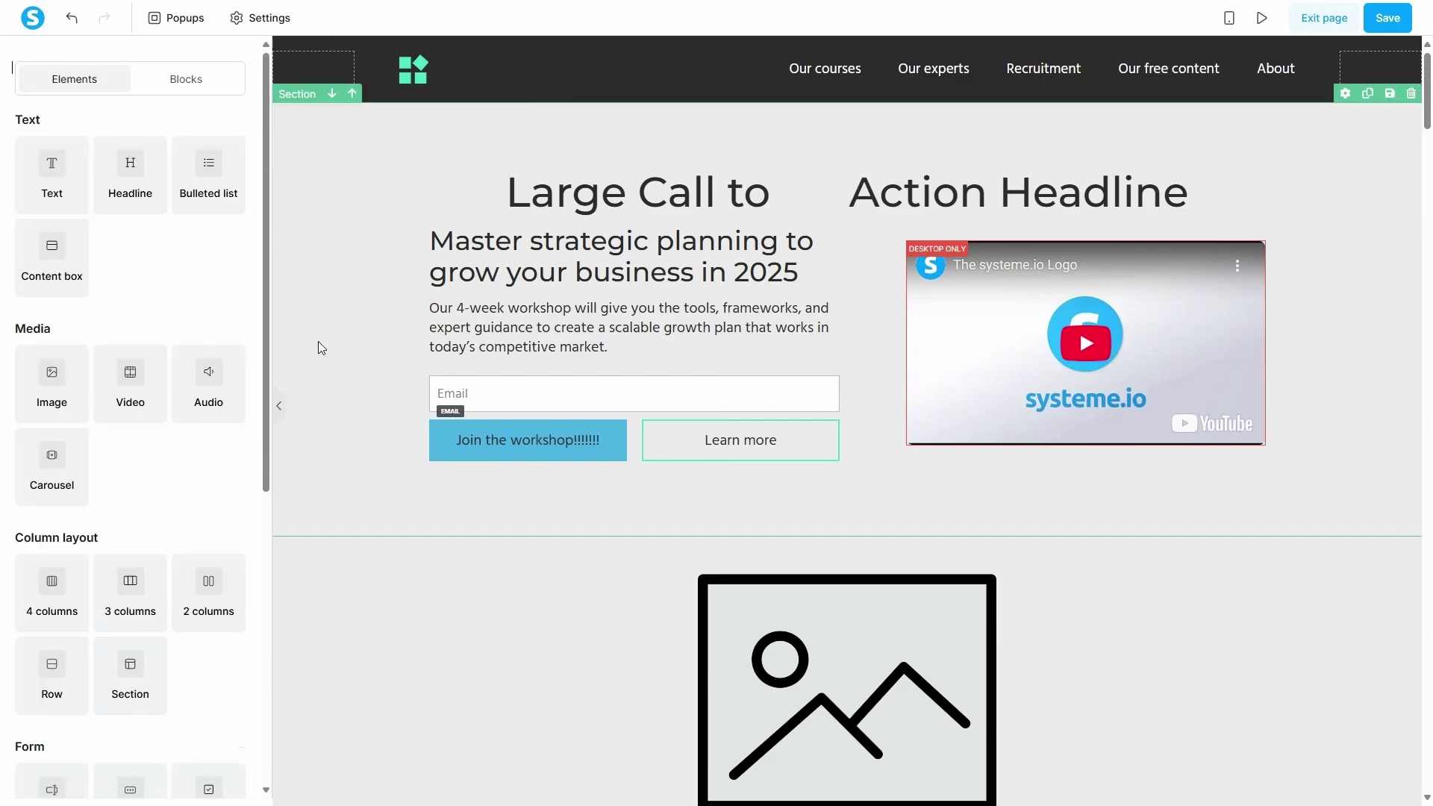
Place a Direct link video below the existing embed and switch to mobile preview
mouse_move(129, 382)
left_mouse_down()
mouse_move(1021, 447)
mouse_move(1033, 486)
left_mouse_up()
left_click(169, 187)
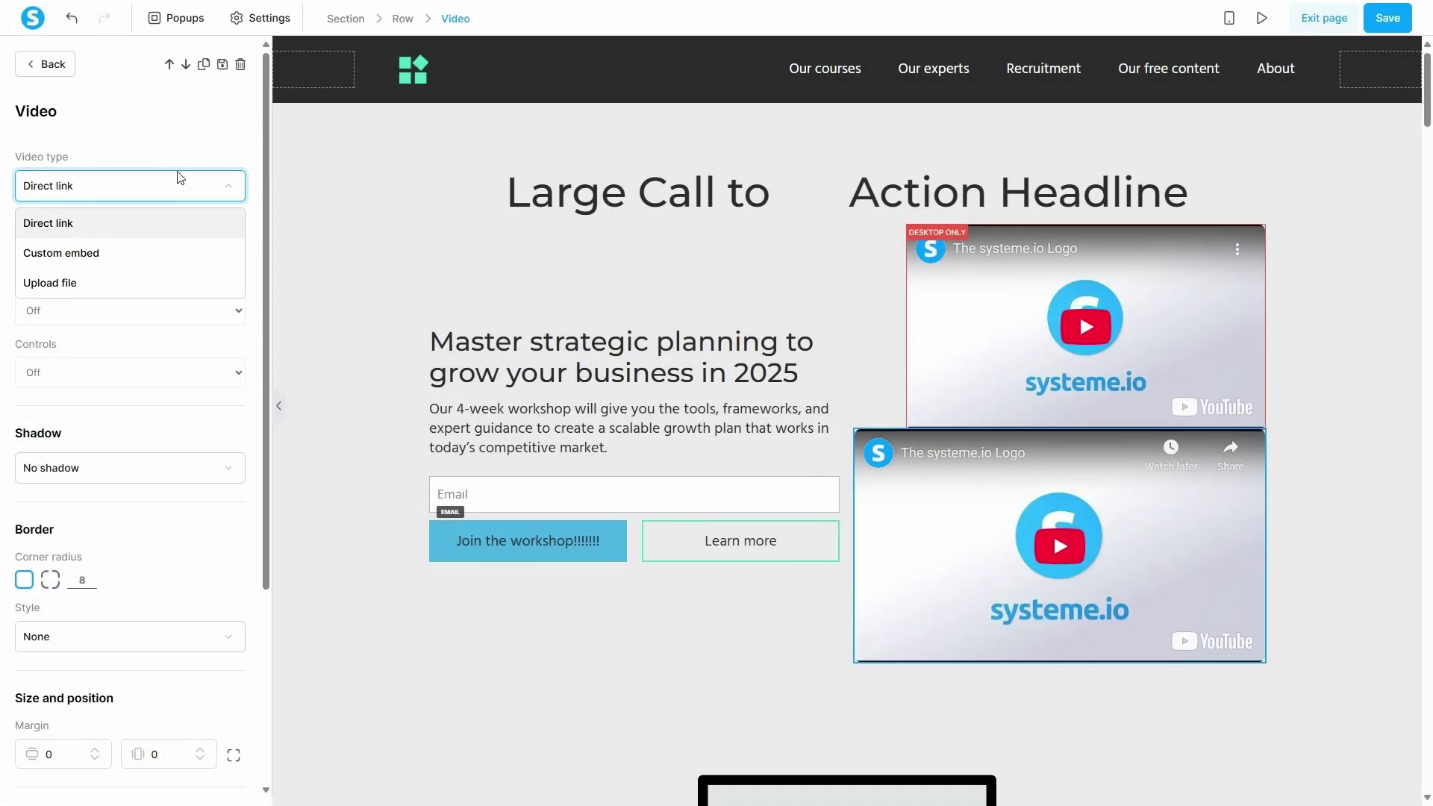
left_click(208, 177)
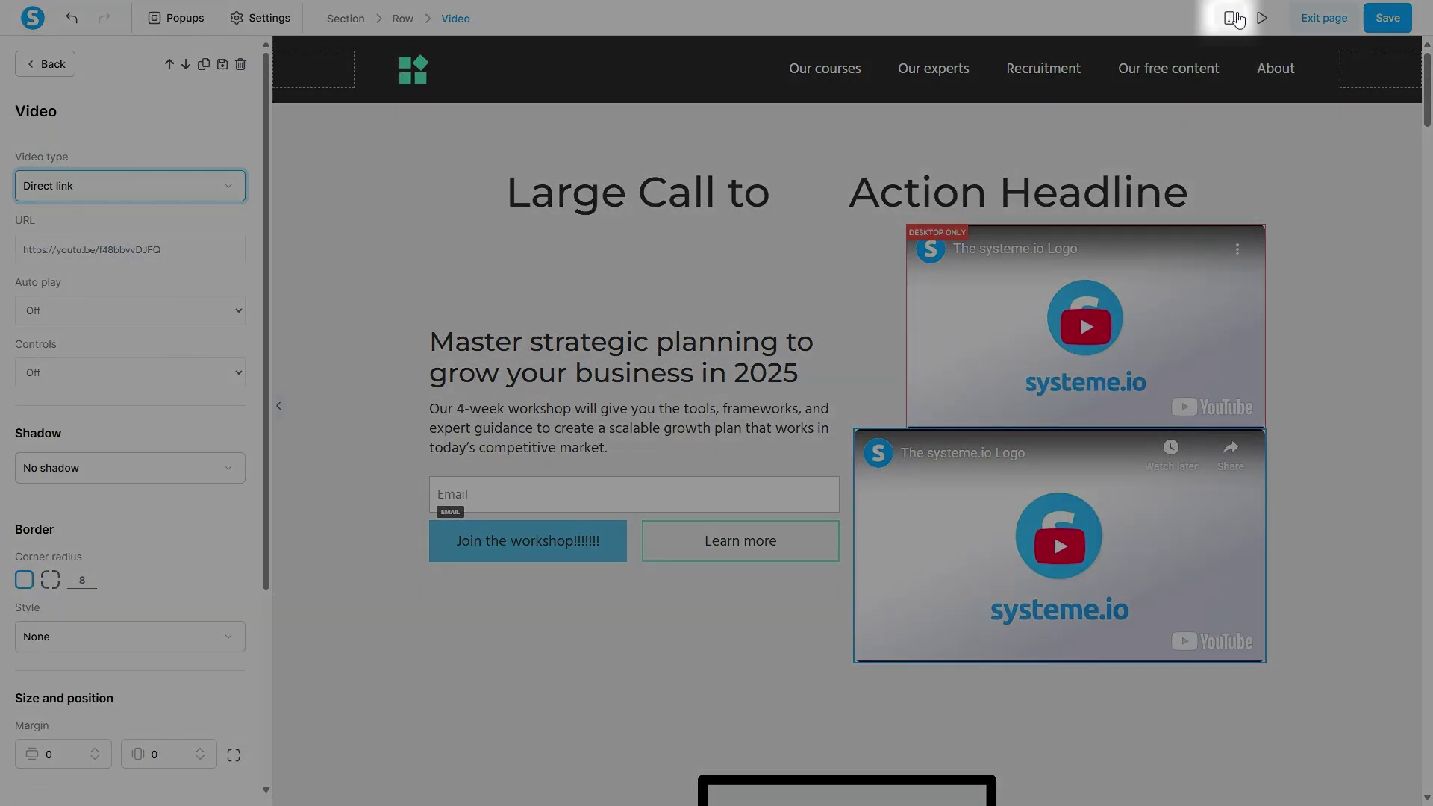
left_click(1236, 19)
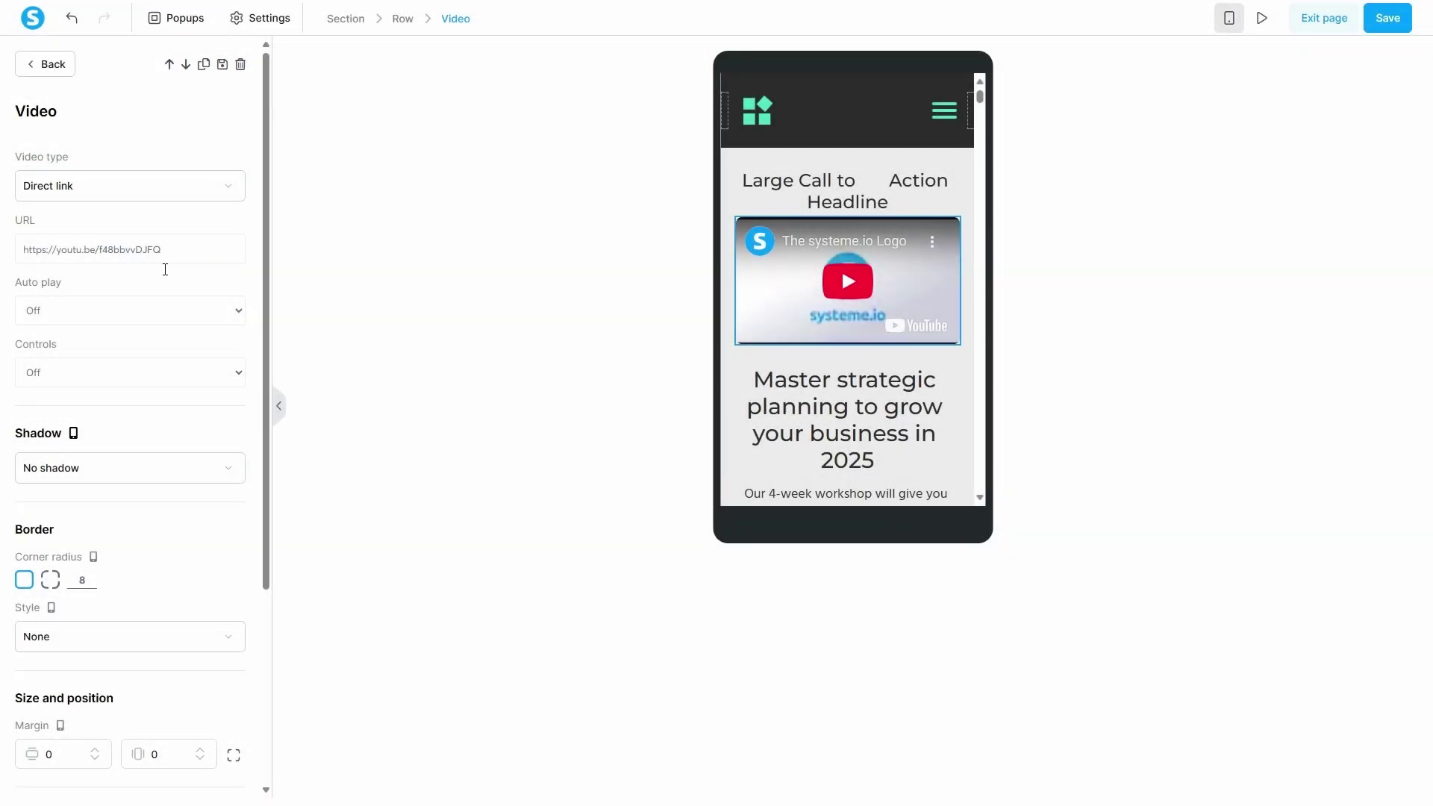
scroll(166, 333, "down", 5)
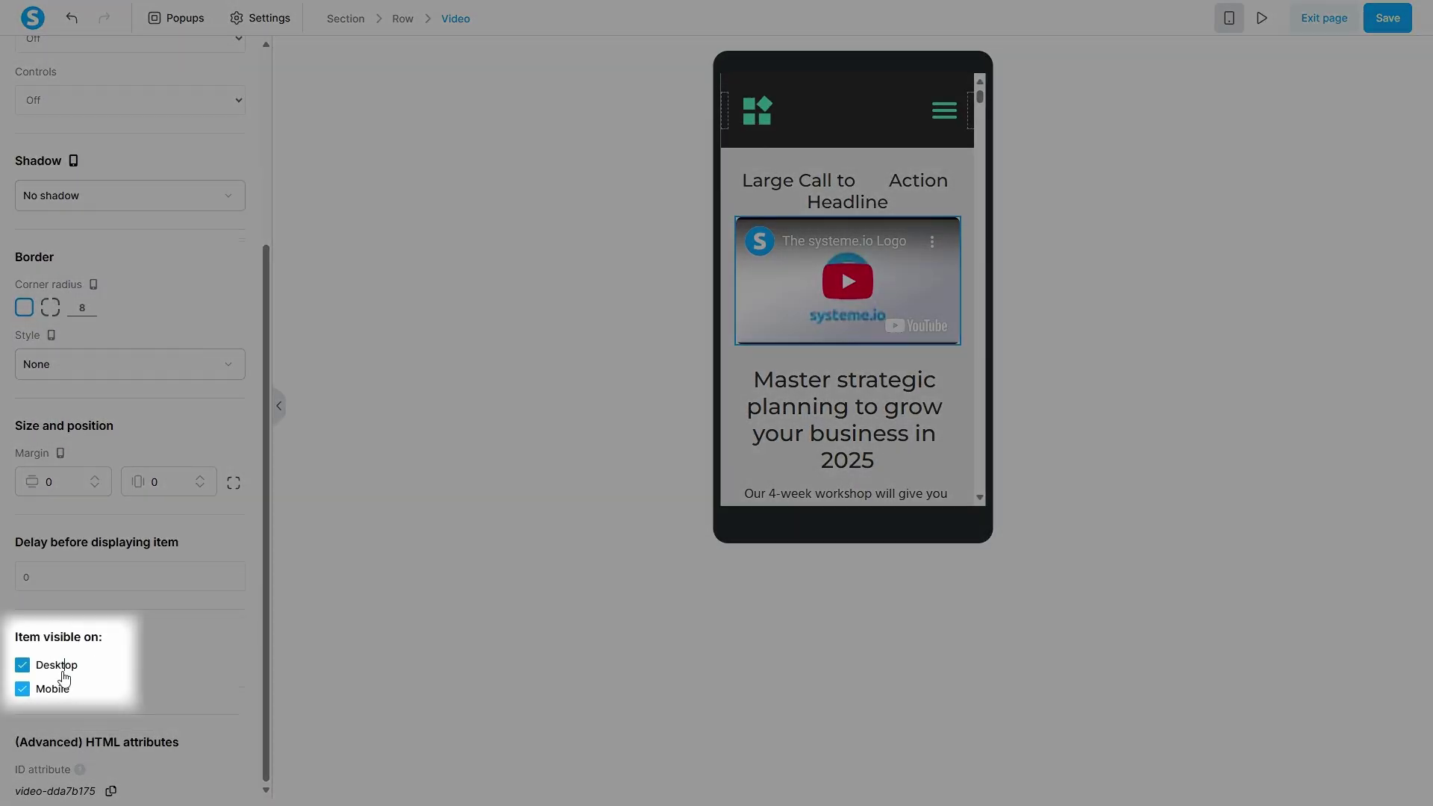
left_click(57, 670)
left_click(56, 670)
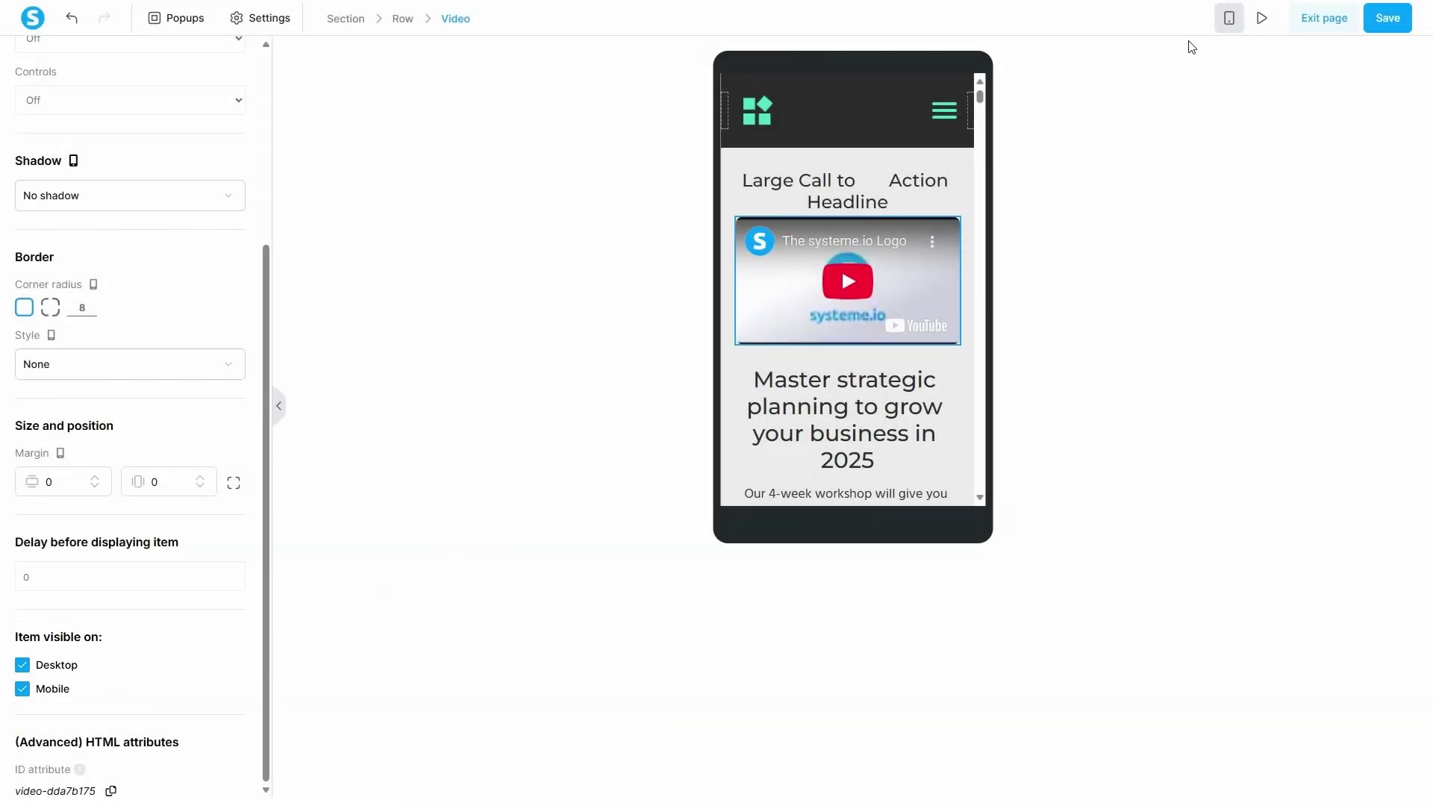
left_click(1229, 20)
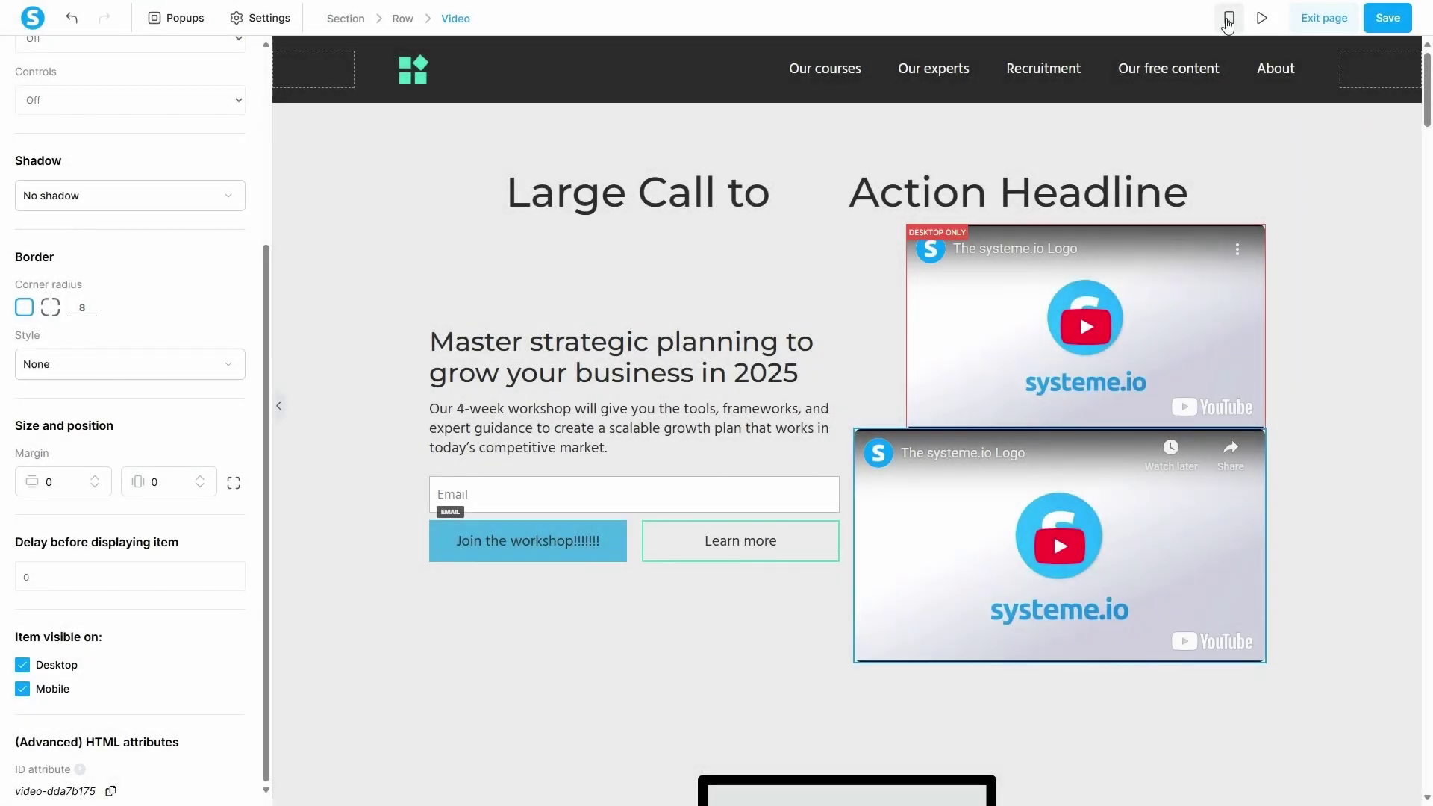
left_click(1229, 21)
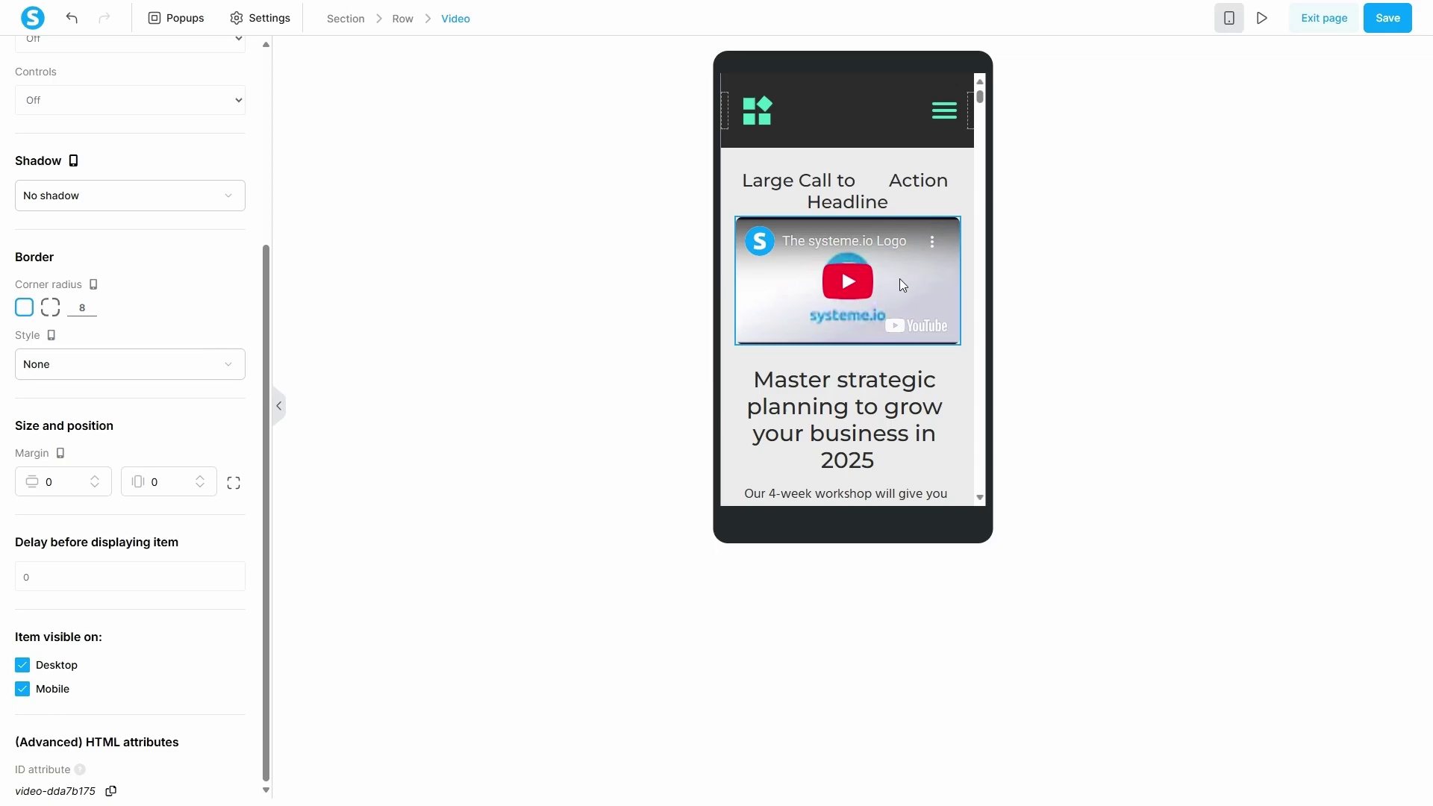
Save the opt-in page changes and exit the editor back to the funnel
left_click(1385, 23)
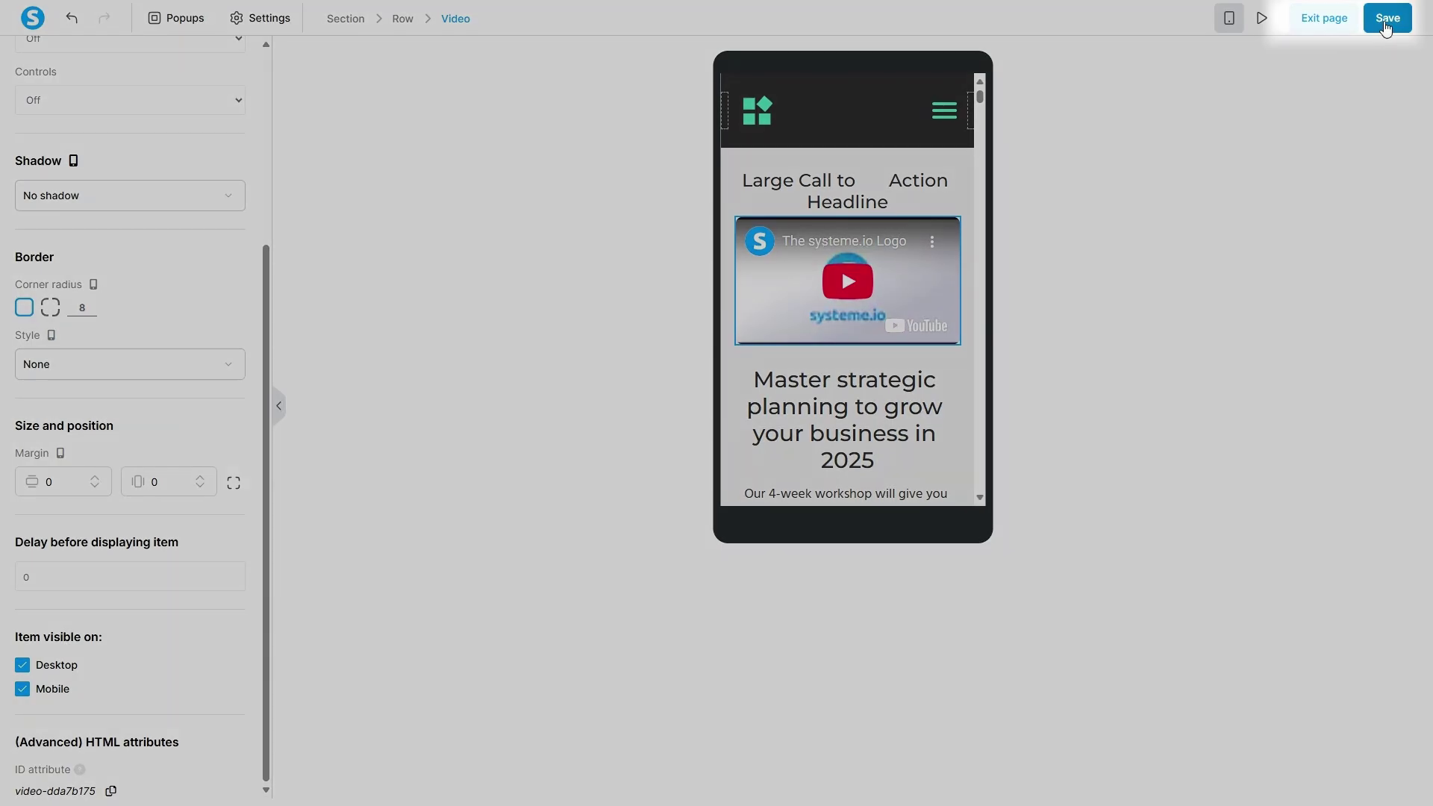
left_click(1308, 23)
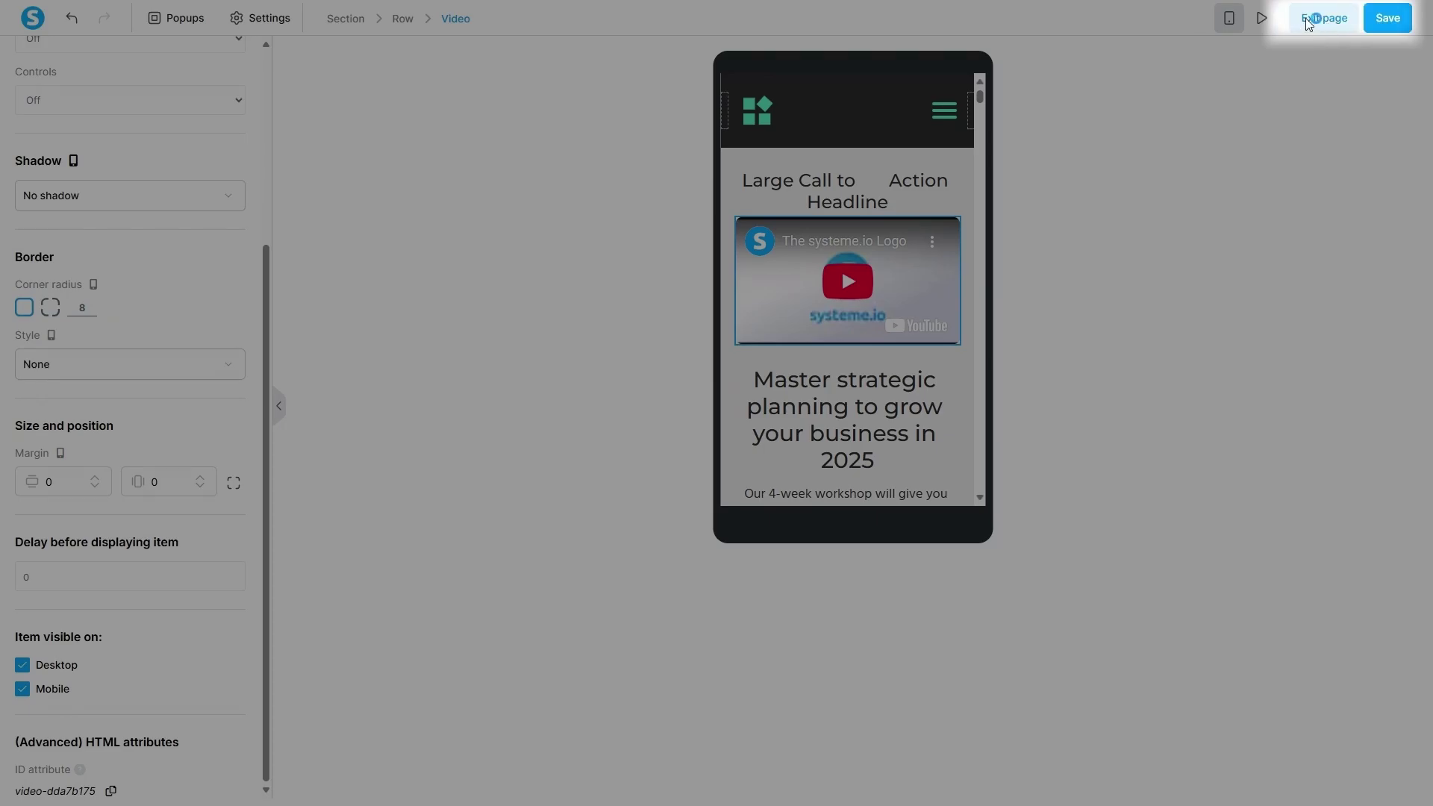